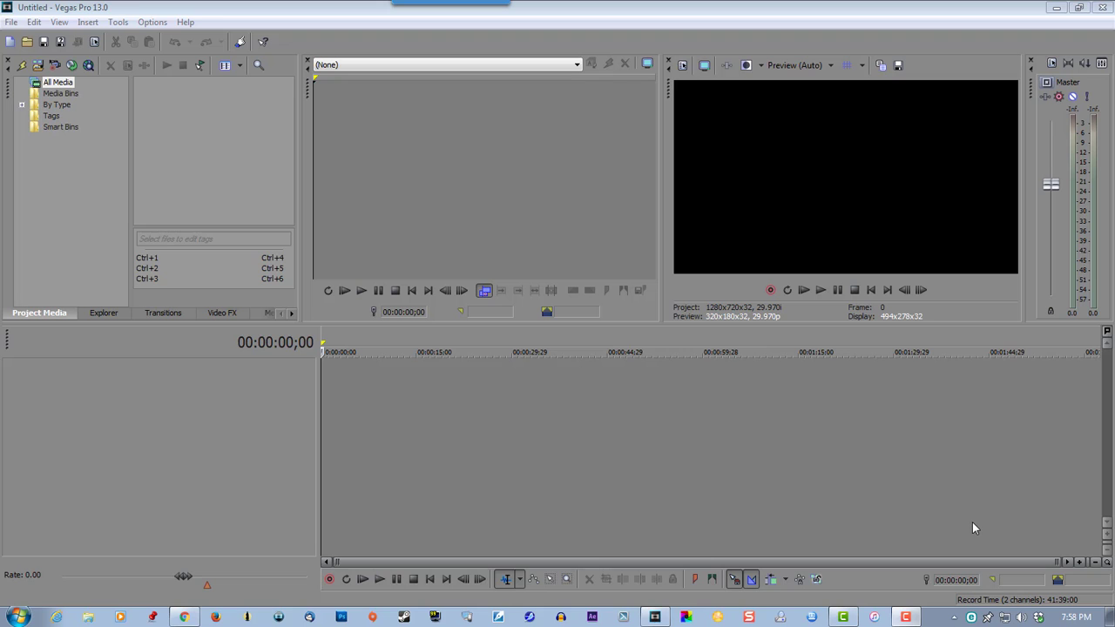
# - Import the clip 002422312-crying-african-male-720p-2398 into the project media
pyautogui.click(38, 65)
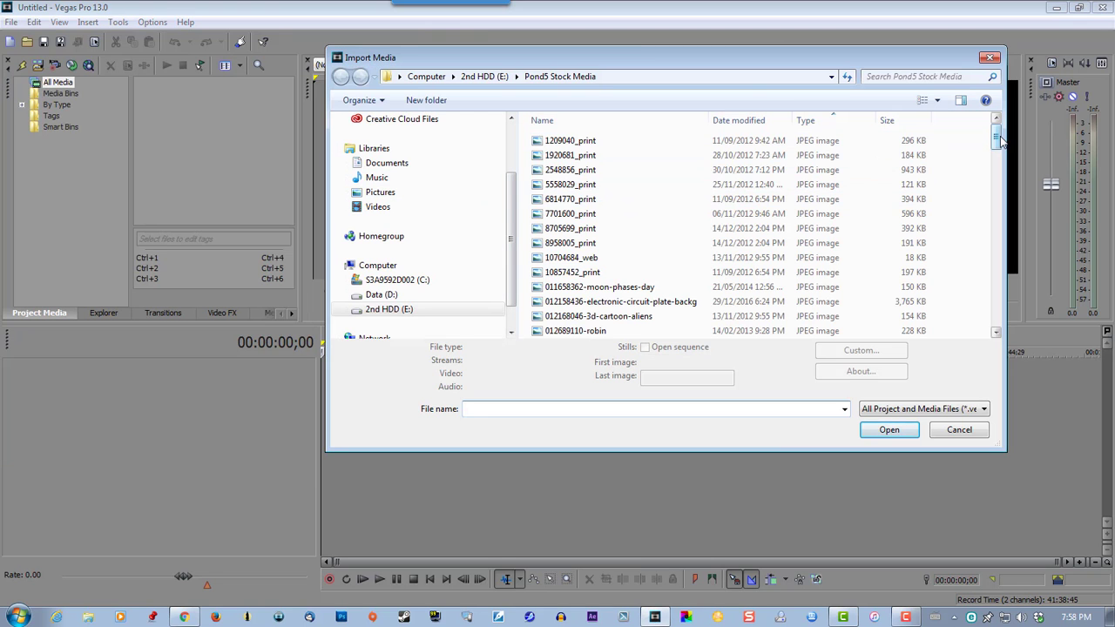
pyautogui.moveTo(995, 139); pyautogui.dragTo(1009, 209)
pyautogui.click(593, 273)
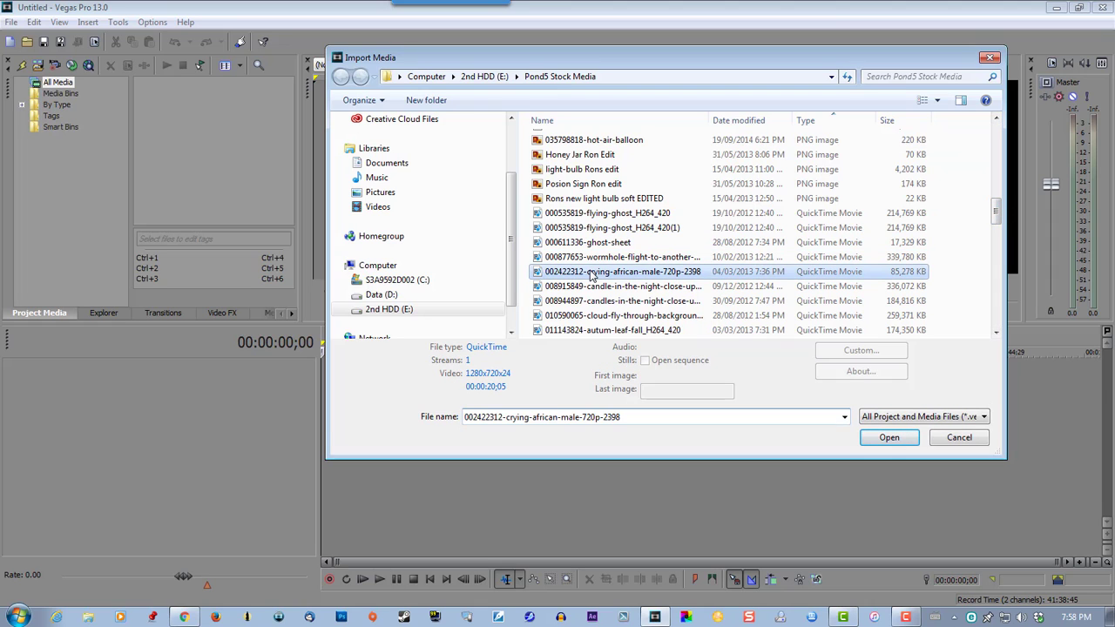
pyautogui.click(881, 429)
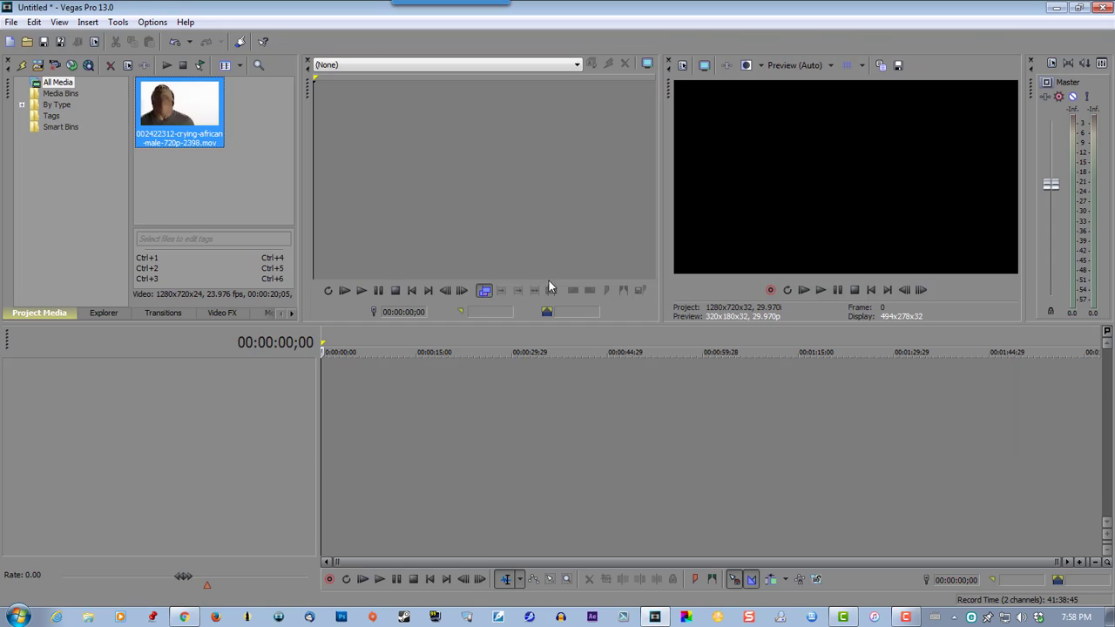
# - Place the clip at the timeline start on two stacked video tracks, matching the project video settings to the media
pyautogui.moveTo(288, 258); pyautogui.dragTo(327, 372)
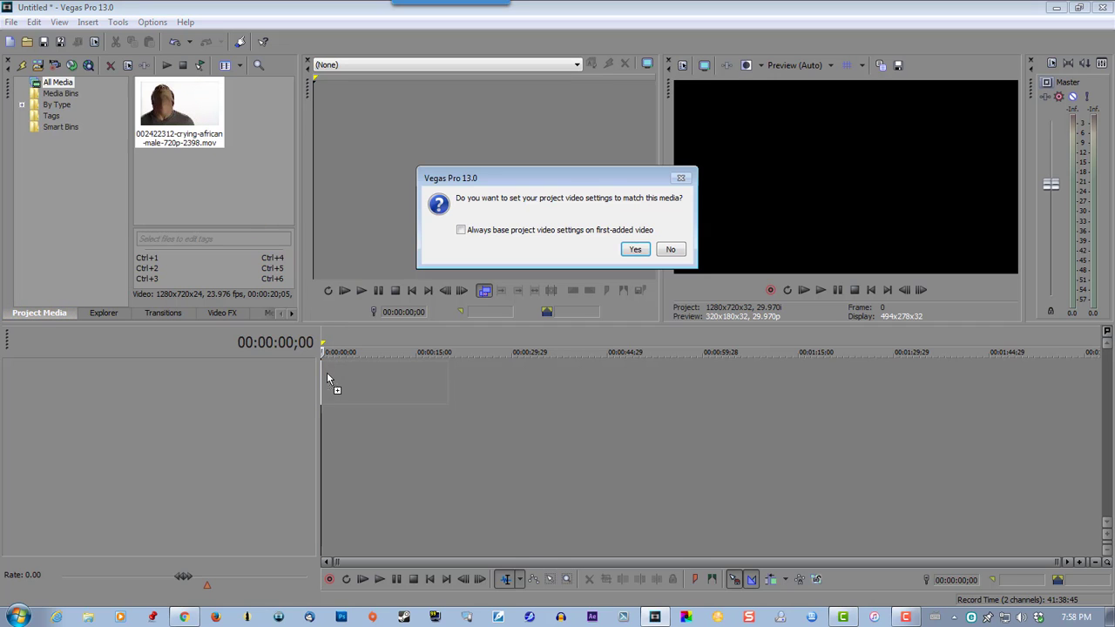
pyautogui.click(636, 249)
pyautogui.click(177, 121)
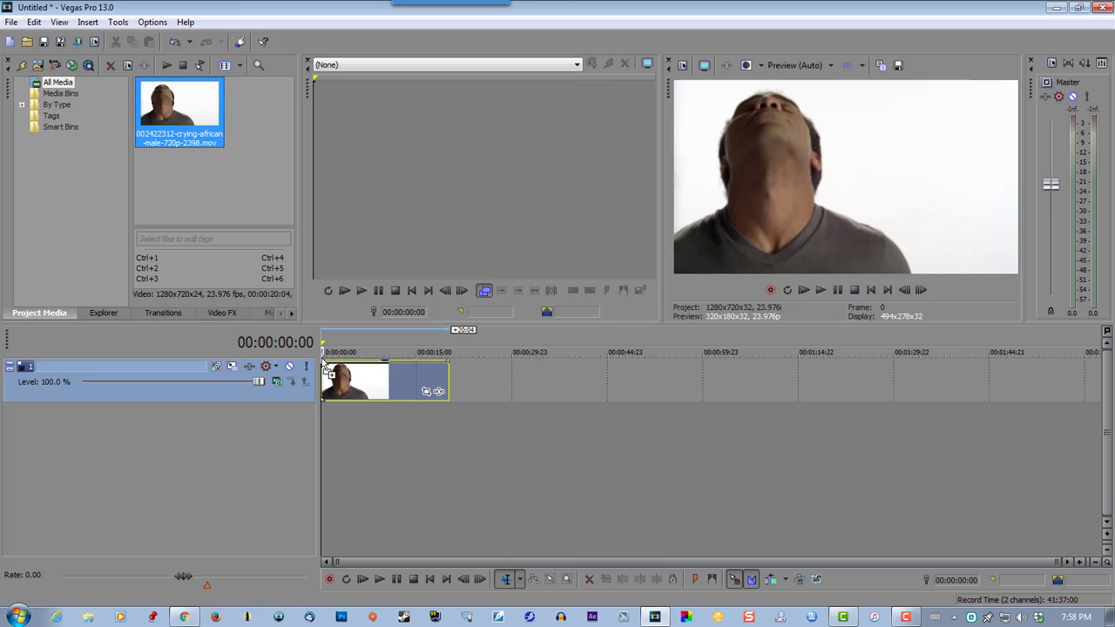
pyautogui.moveTo(327, 370); pyautogui.dragTo(327, 408)
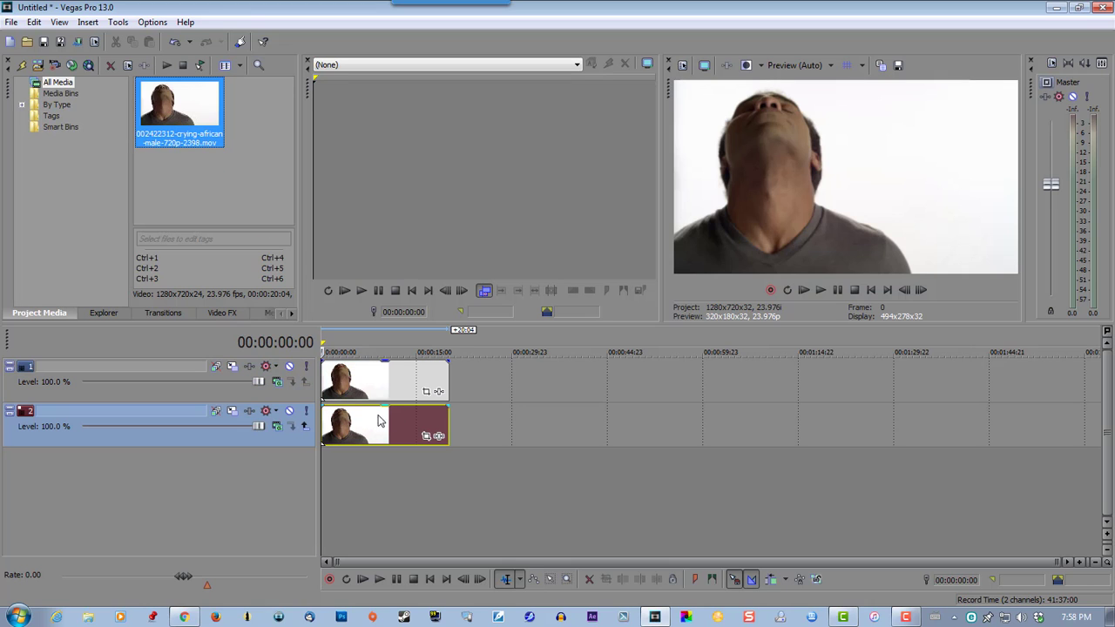
# - Insert a new video track above both clips and place an SMPTE Bars (NTSC) test pattern at its start
pyautogui.rightClick(471, 383)
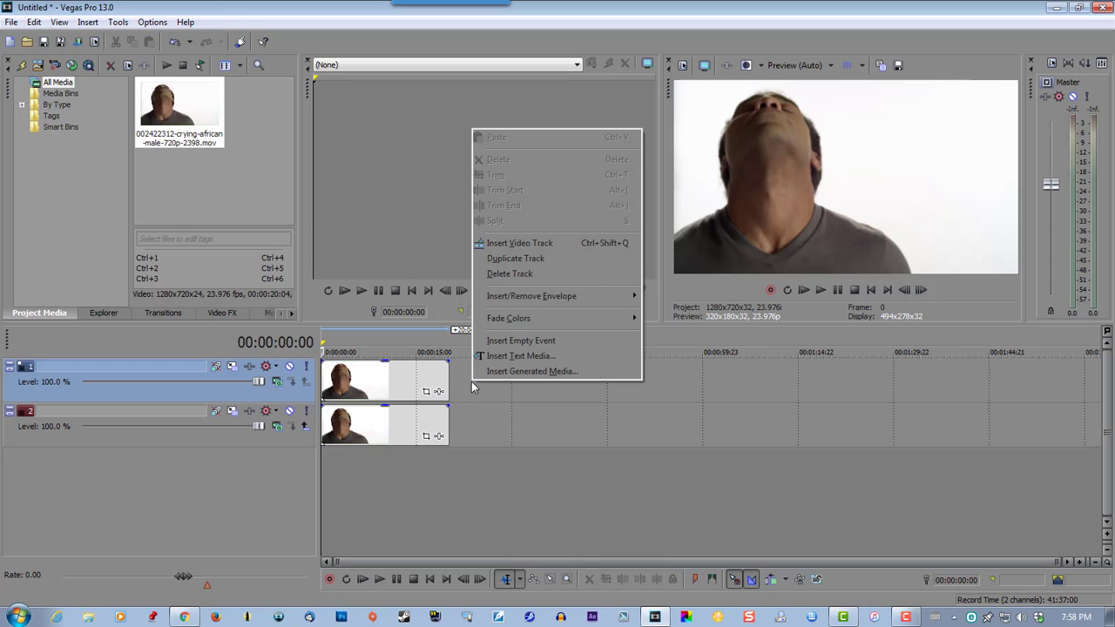
pyautogui.click(503, 248)
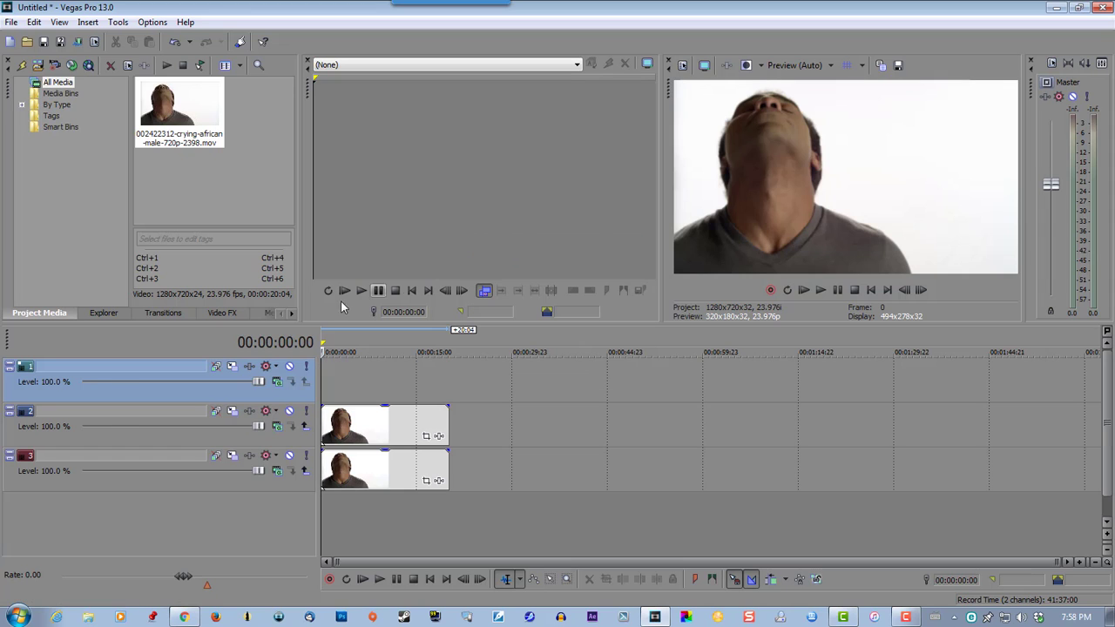
pyautogui.click(268, 315)
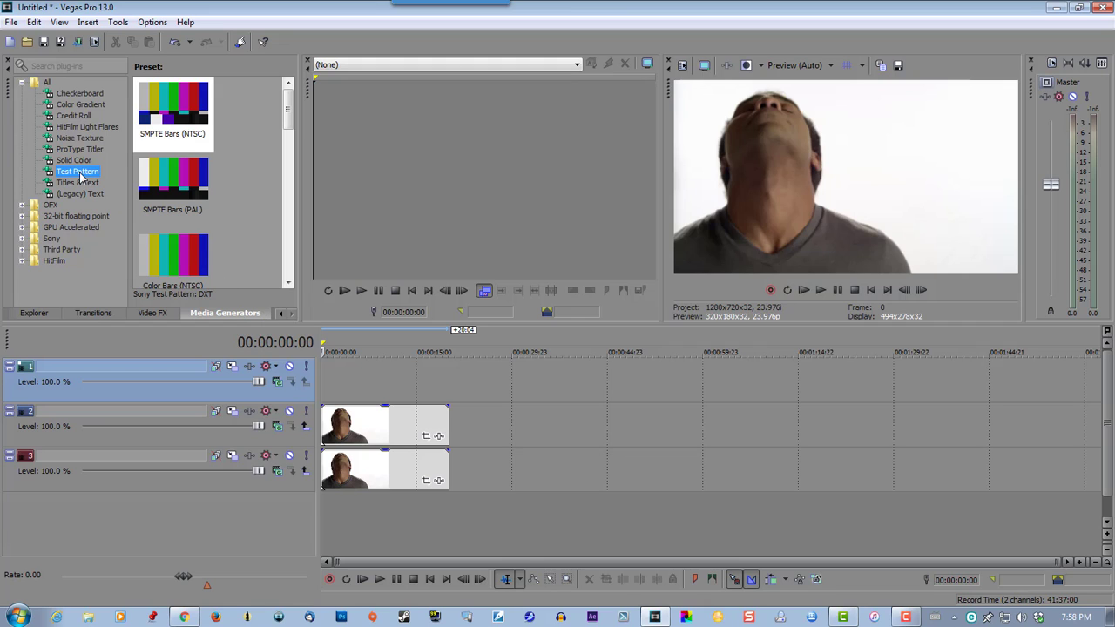
pyautogui.click(160, 146)
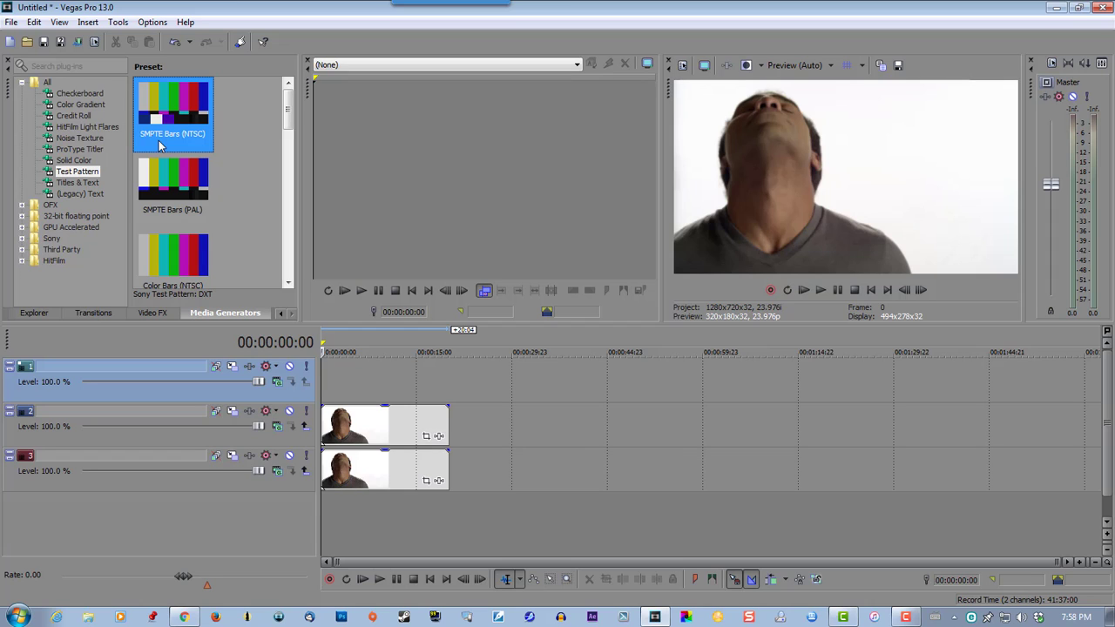
pyautogui.moveTo(166, 101); pyautogui.dragTo(326, 364)
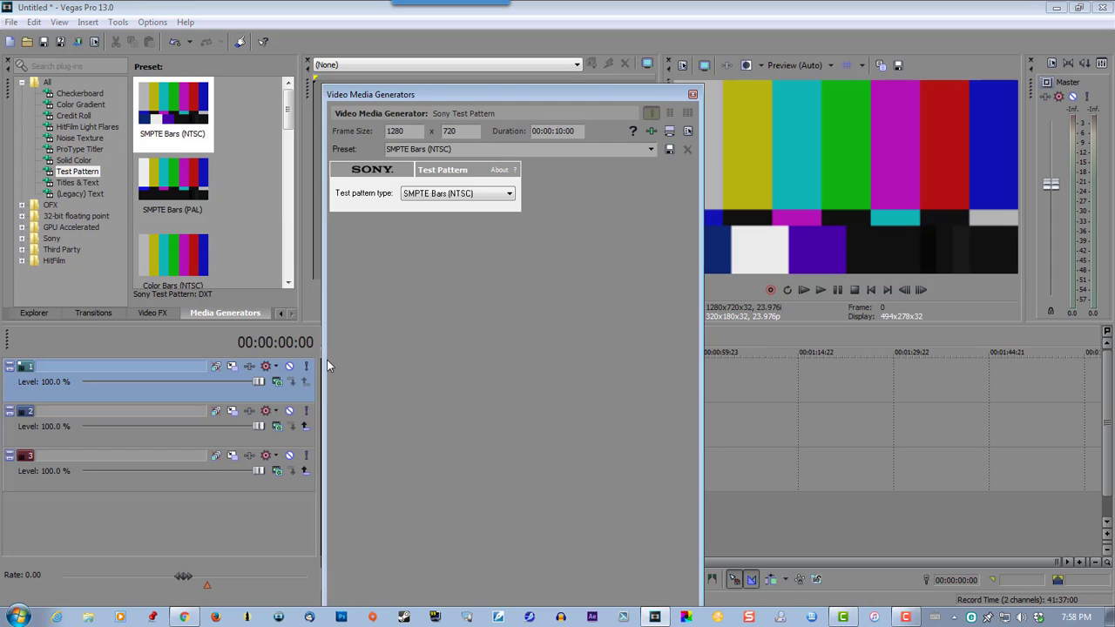
pyautogui.click(693, 95)
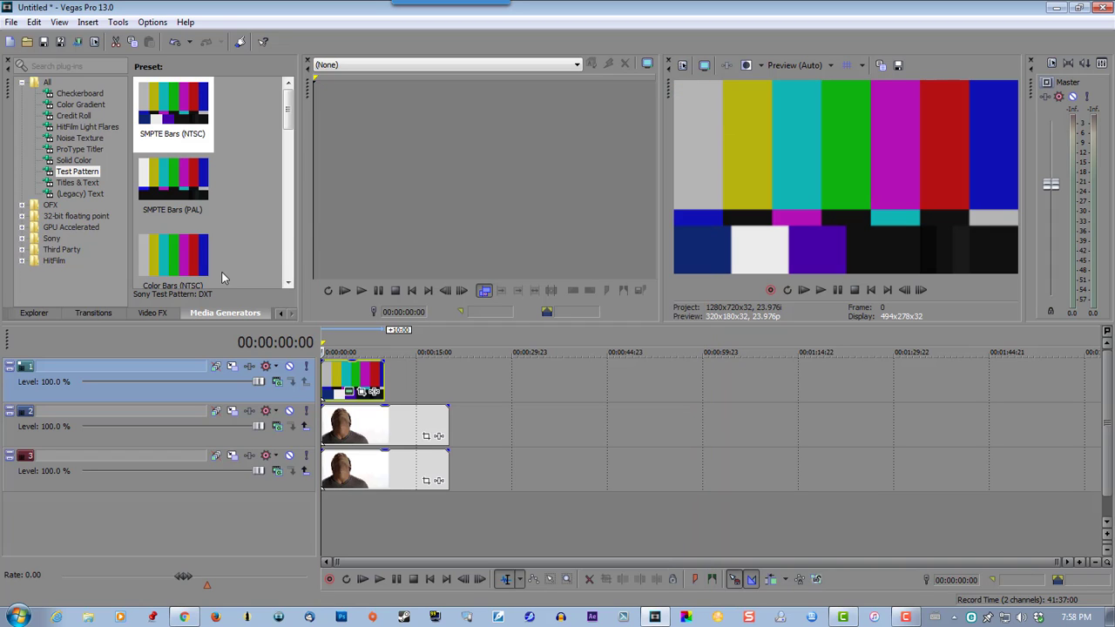
# - Apply the TV Simulator effect with the Reset to None preset to the test pattern event
pyautogui.click(153, 315)
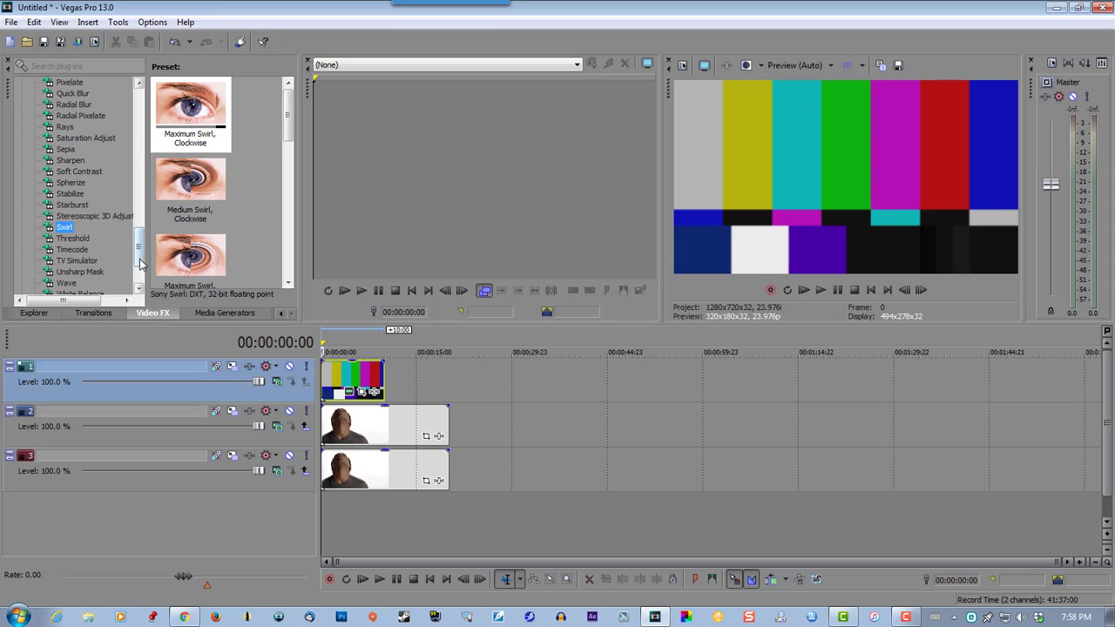
pyautogui.scroll(-1, 137, 251)
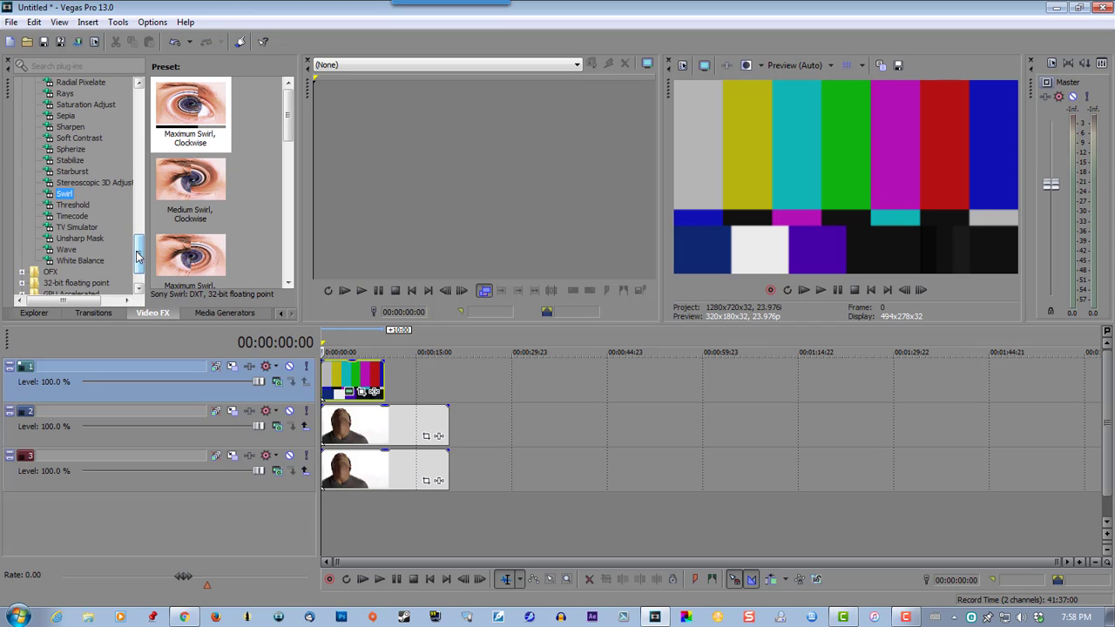
pyautogui.click(82, 229)
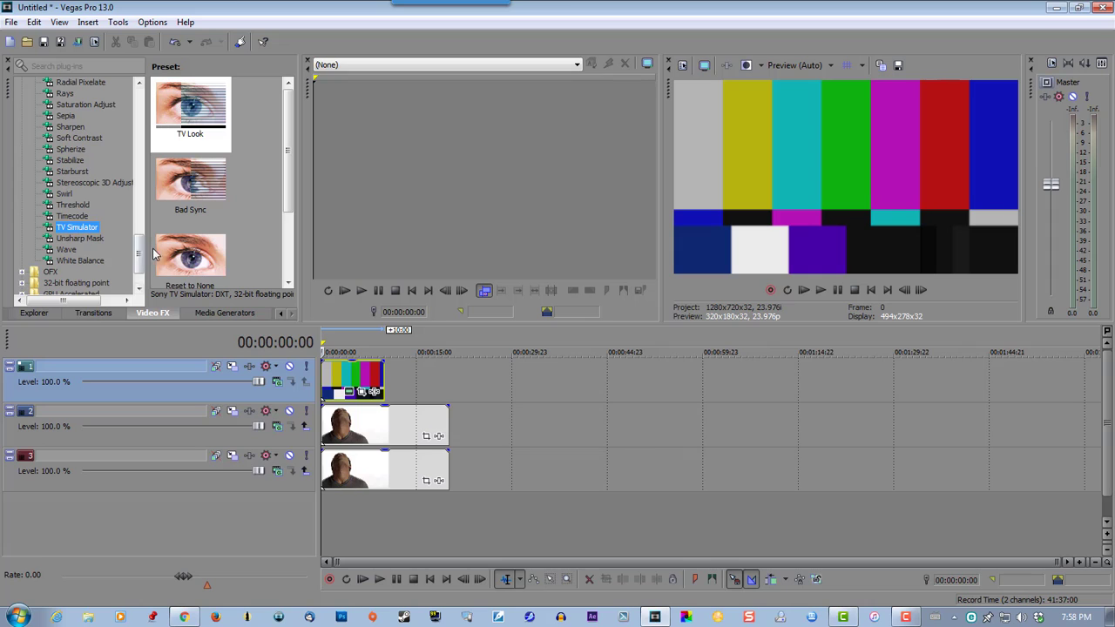
pyautogui.click(185, 259)
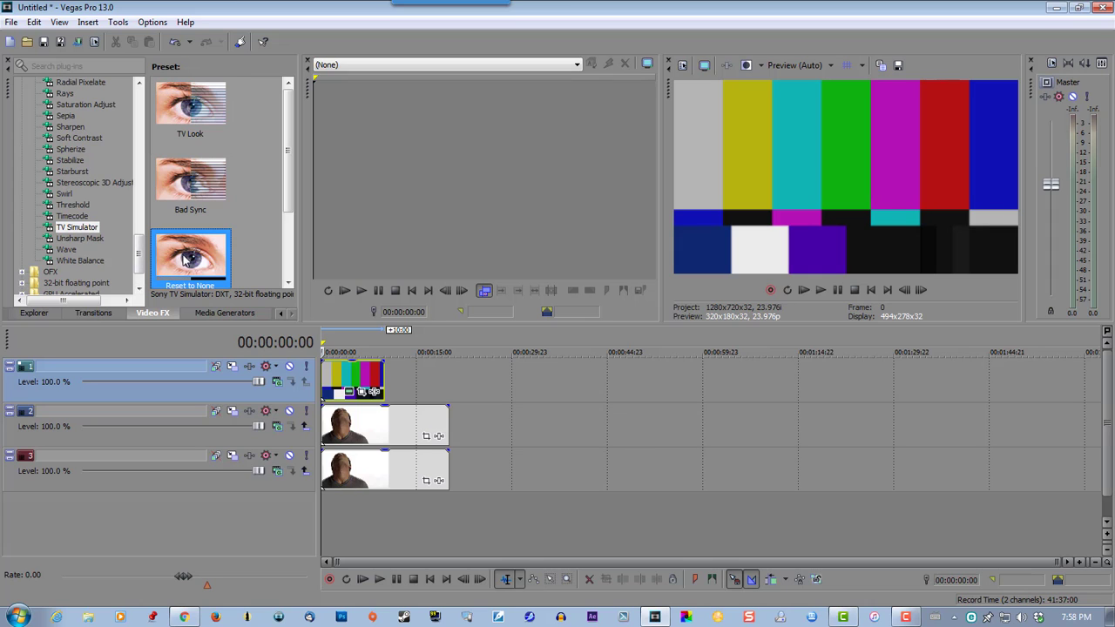
pyautogui.moveTo(321, 350); pyautogui.dragTo(339, 369)
# - Set the TV Simulator's Vertical sync to 1.0000 with Line sync at 0.0000, and close the effect settings
pyautogui.moveTo(381, 332); pyautogui.dragTo(259, 335)
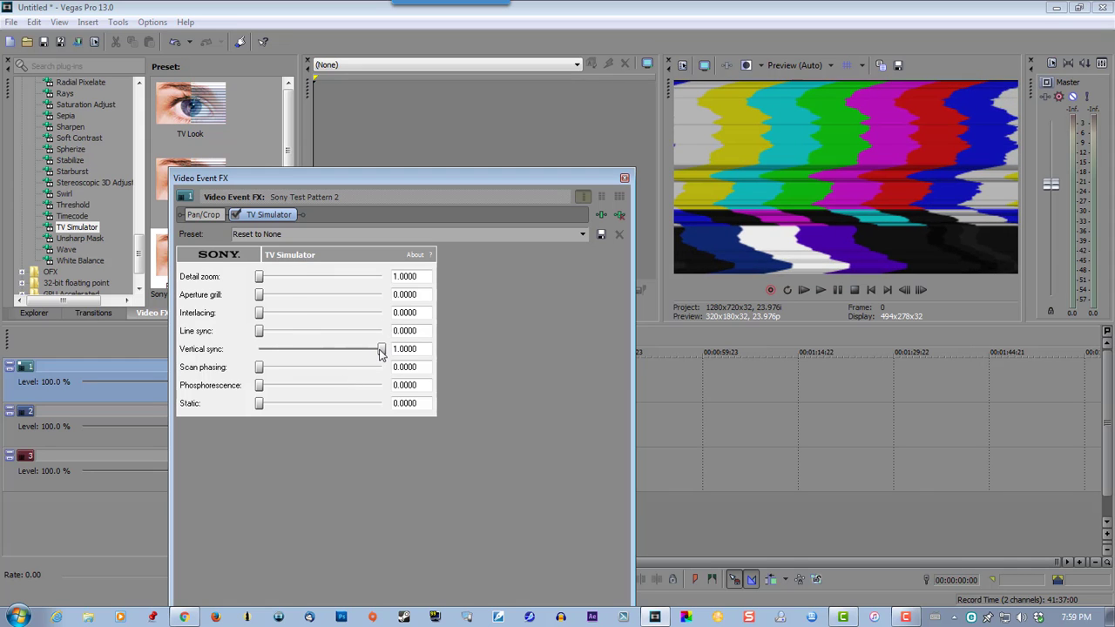
pyautogui.moveTo(380, 352); pyautogui.dragTo(259, 350)
pyautogui.click(624, 177)
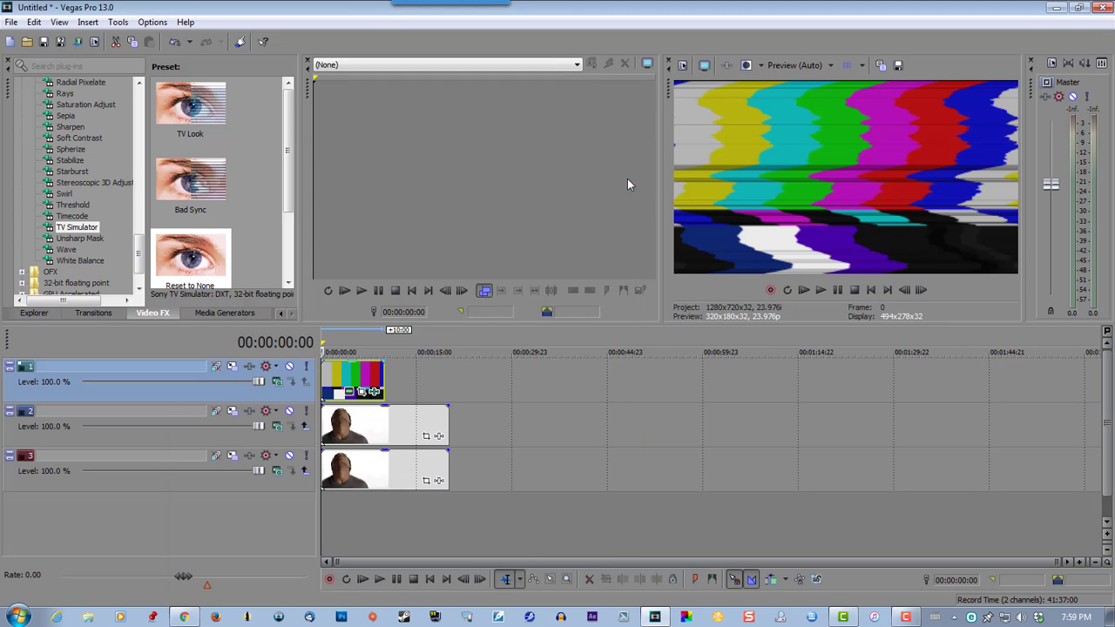
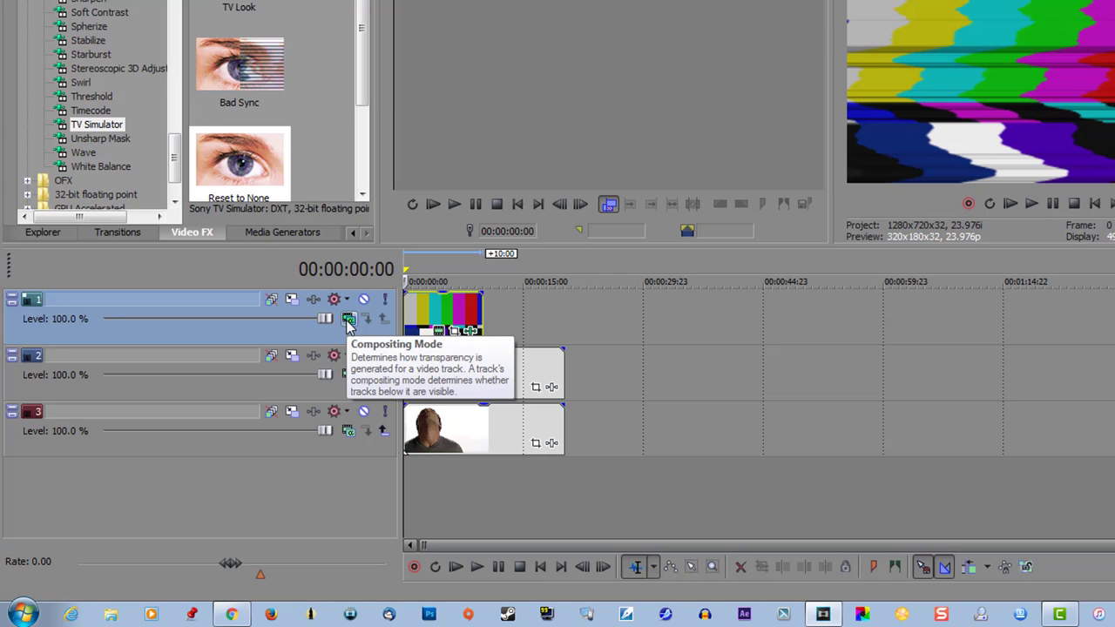
# - Set track 1's compositing mode to Custom using the Sony Displacement Map plug-in
pyautogui.click(347, 319)
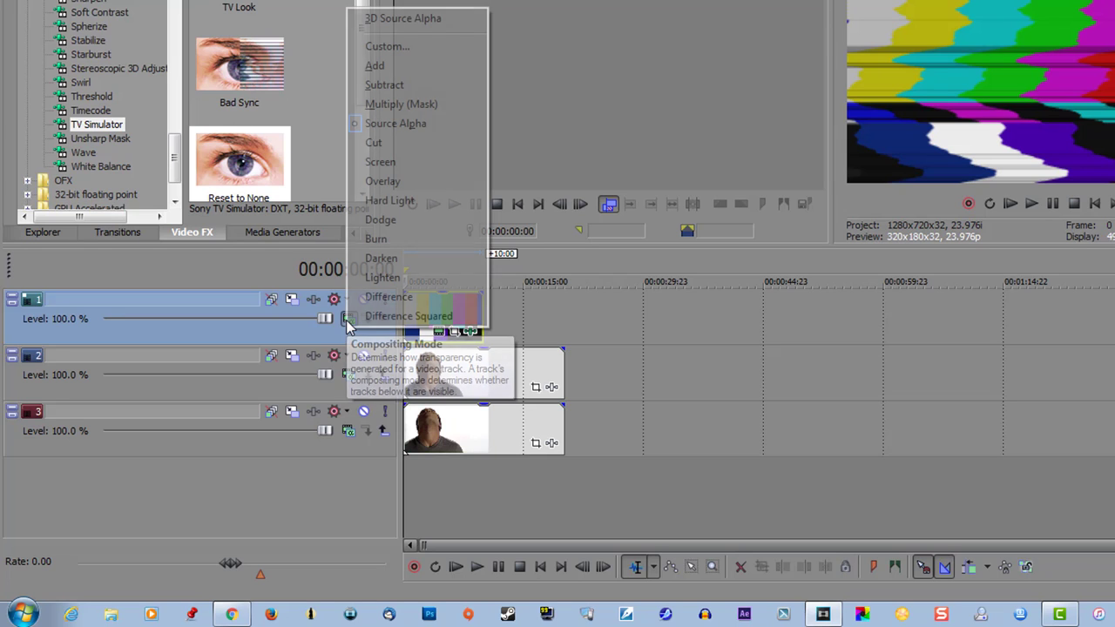
pyautogui.click(419, 48)
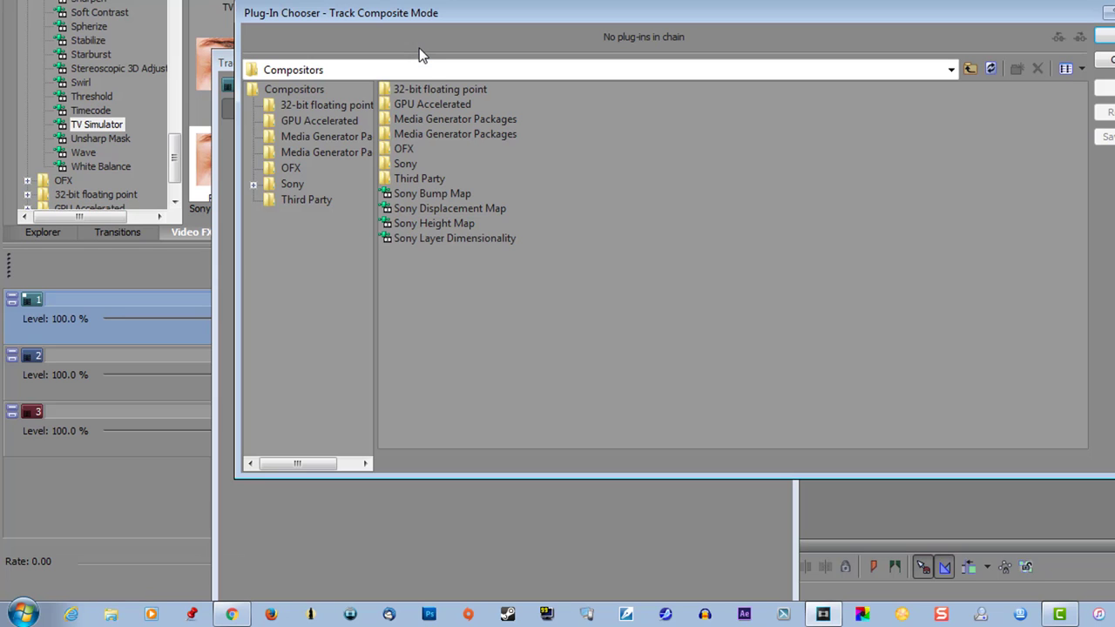
pyautogui.click(433, 211)
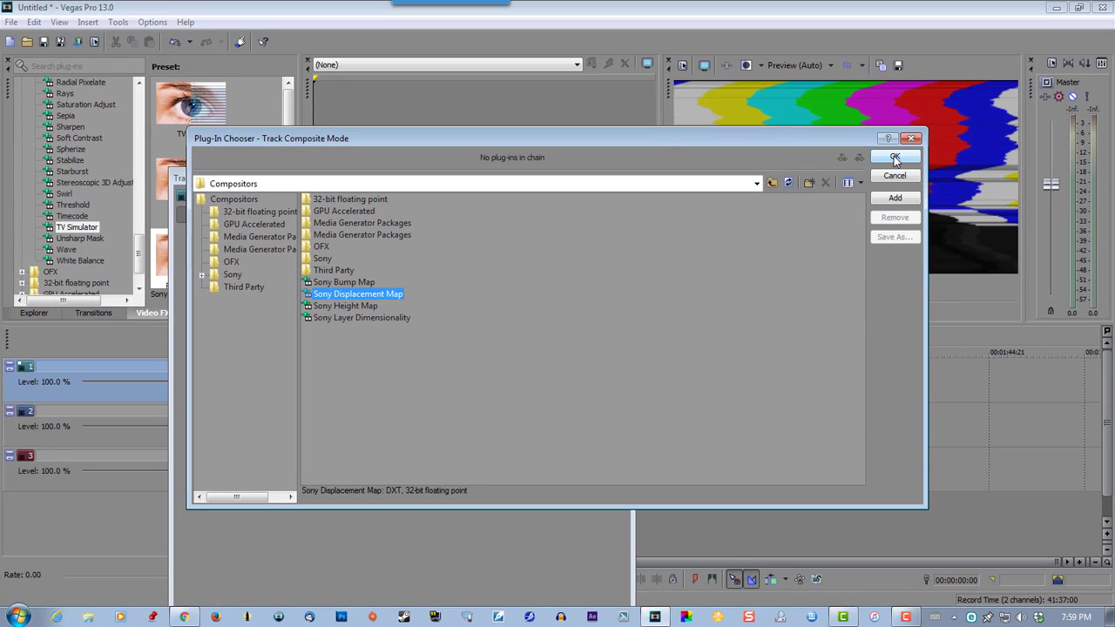
pyautogui.click(895, 158)
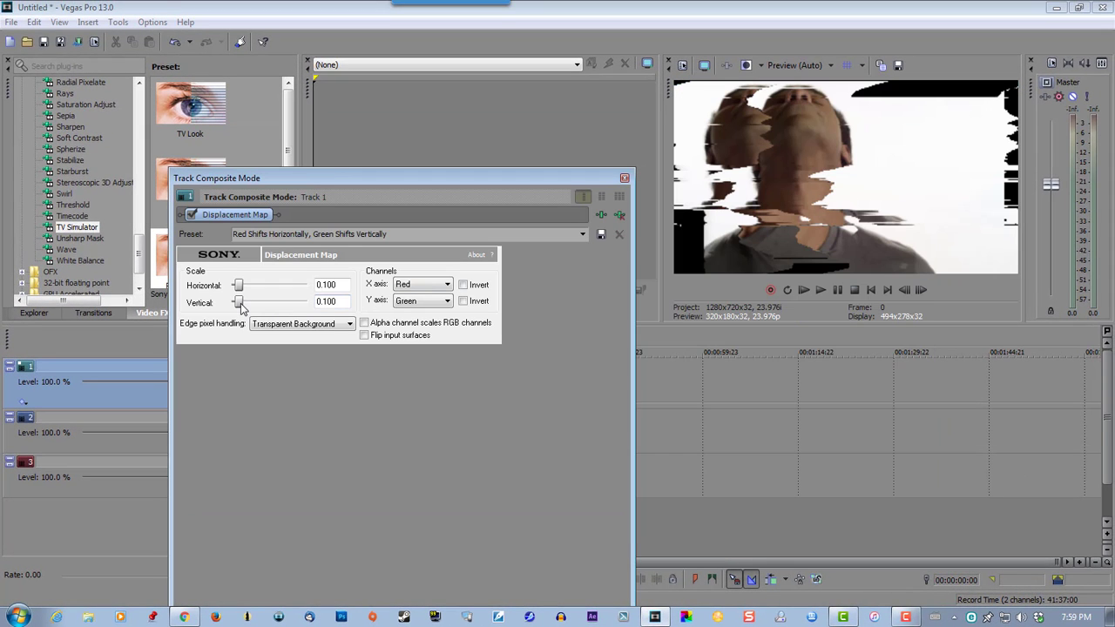
# - Set the displacement map's vertical scale to 0.000 and its horizontal scale to 0.028
pyautogui.moveTo(239, 302); pyautogui.dragTo(230, 291)
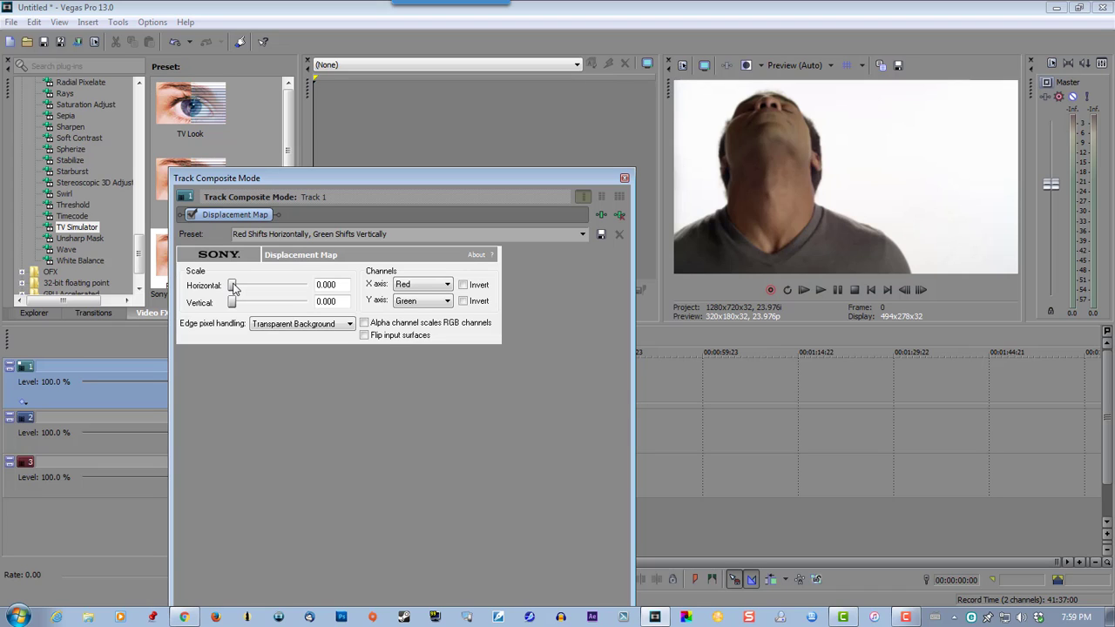
pyautogui.moveTo(232, 285); pyautogui.dragTo(235, 286)
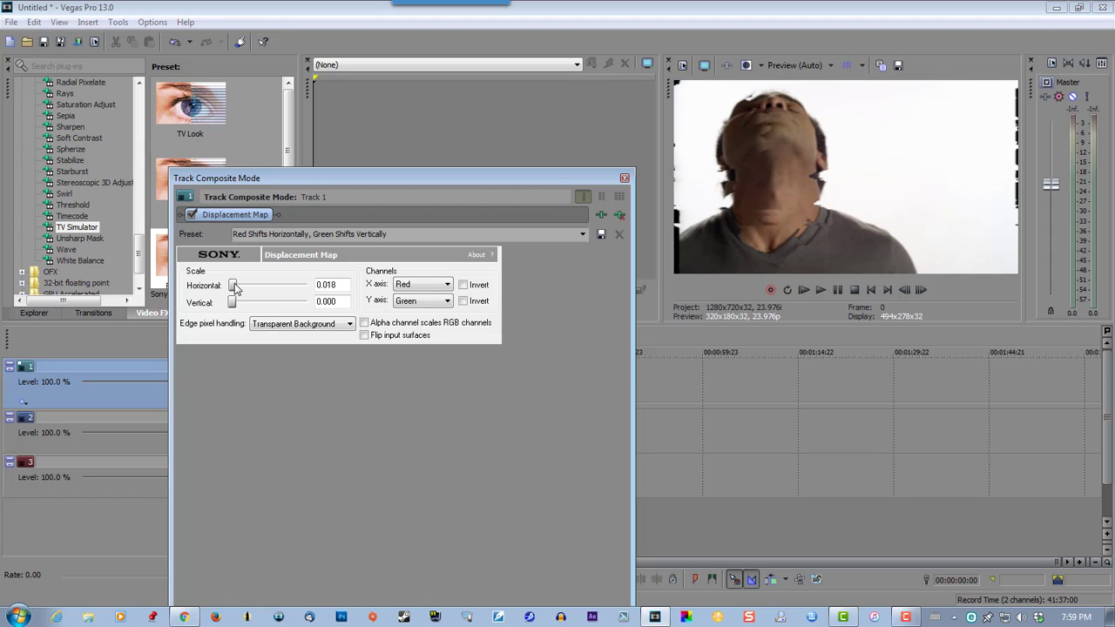
pyautogui.moveTo(235, 288); pyautogui.dragTo(236, 288)
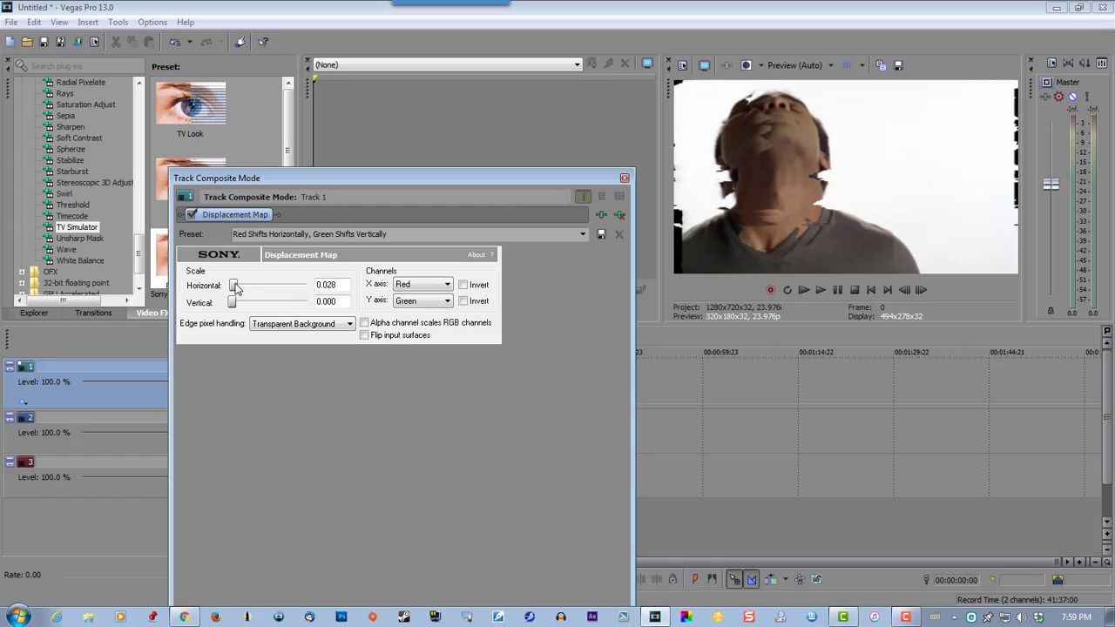
# - Set edge pixel handling to Wrap Pixels Around, enable alpha channel scaling of RGB channels, and close the displacement map settings
pyautogui.click(291, 326)
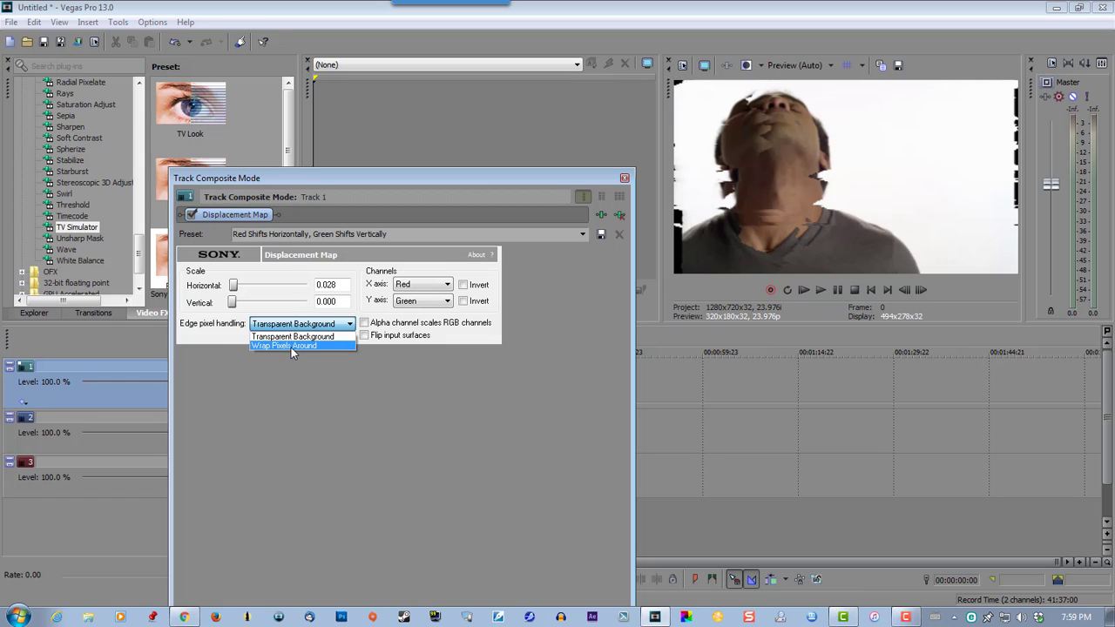
pyautogui.click(291, 345)
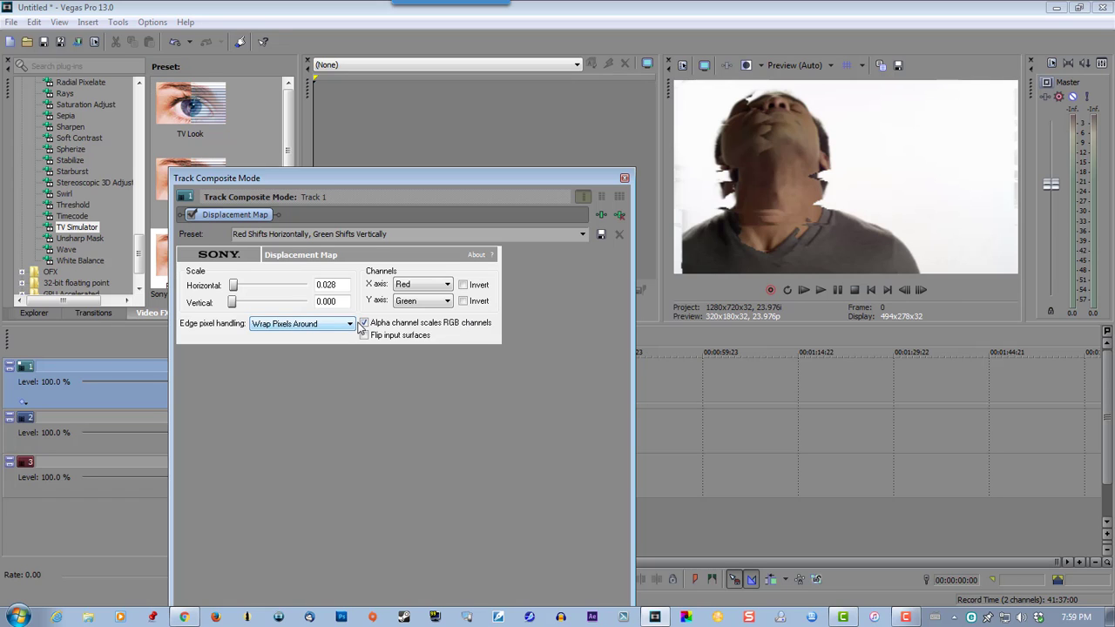
pyautogui.click(623, 178)
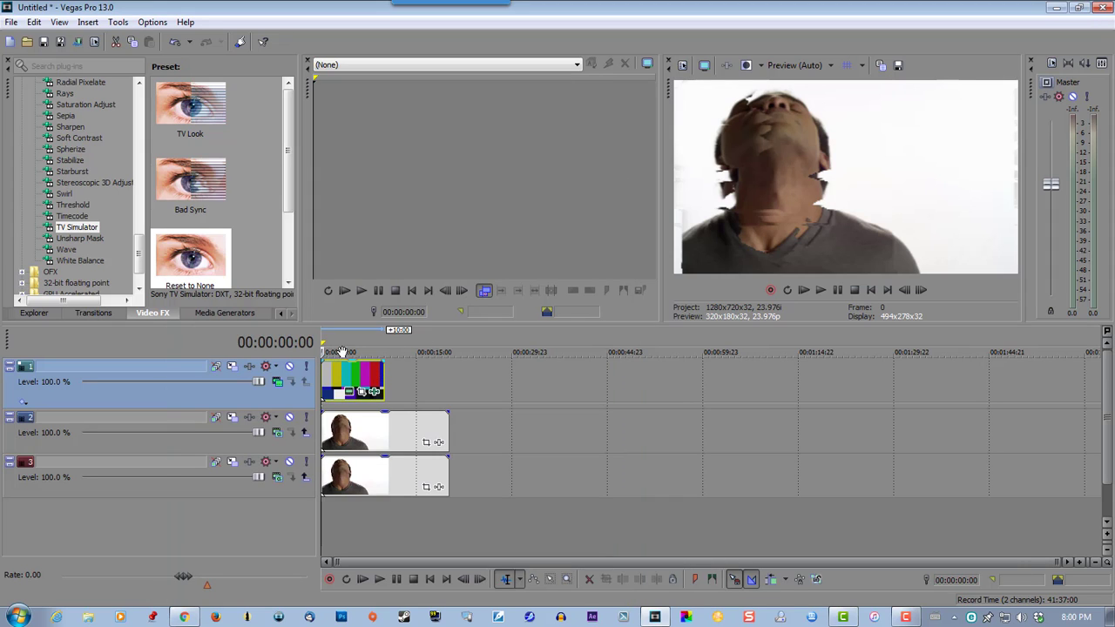
# - Set the project's stereoscopic 3D mode to Anaglyphic (red/cyan)
pyautogui.click(11, 22)
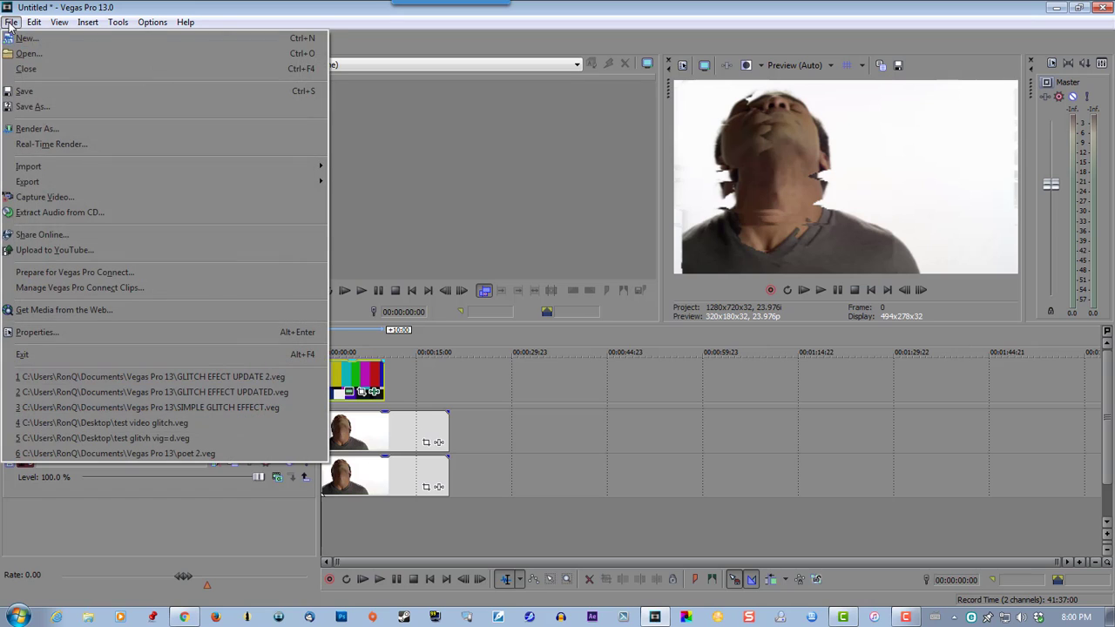
pyautogui.click(31, 332)
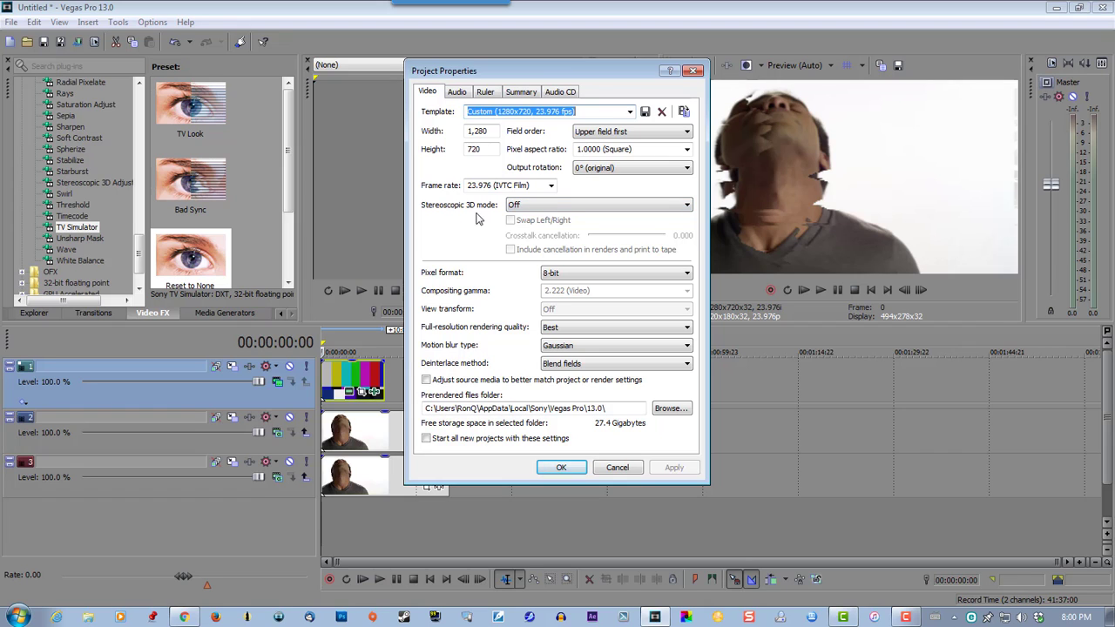
pyautogui.click(552, 206)
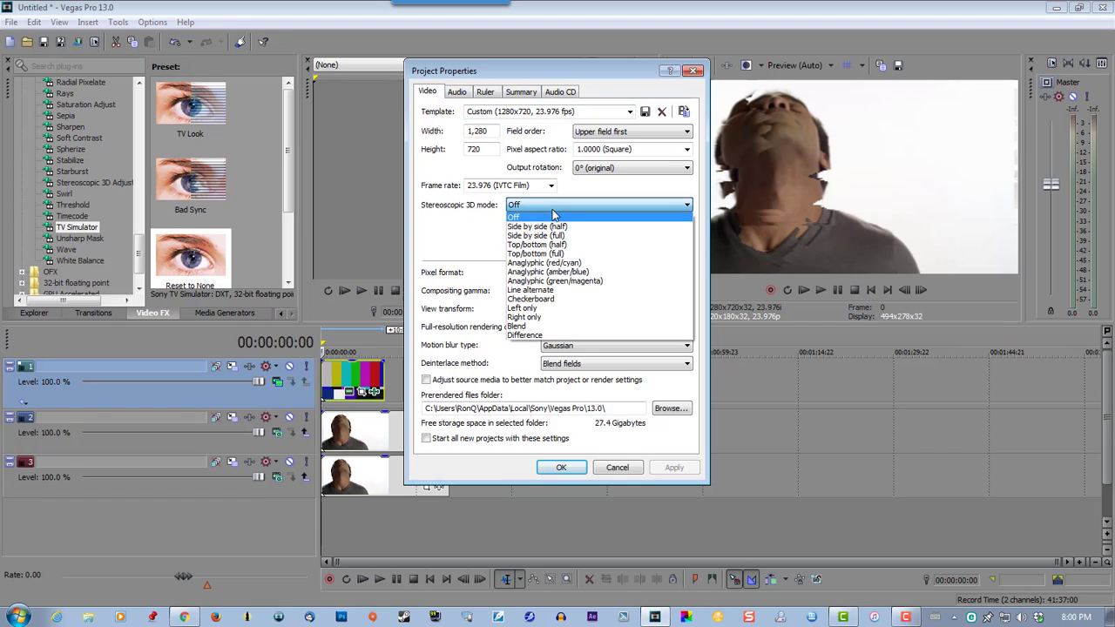
pyautogui.click(576, 263)
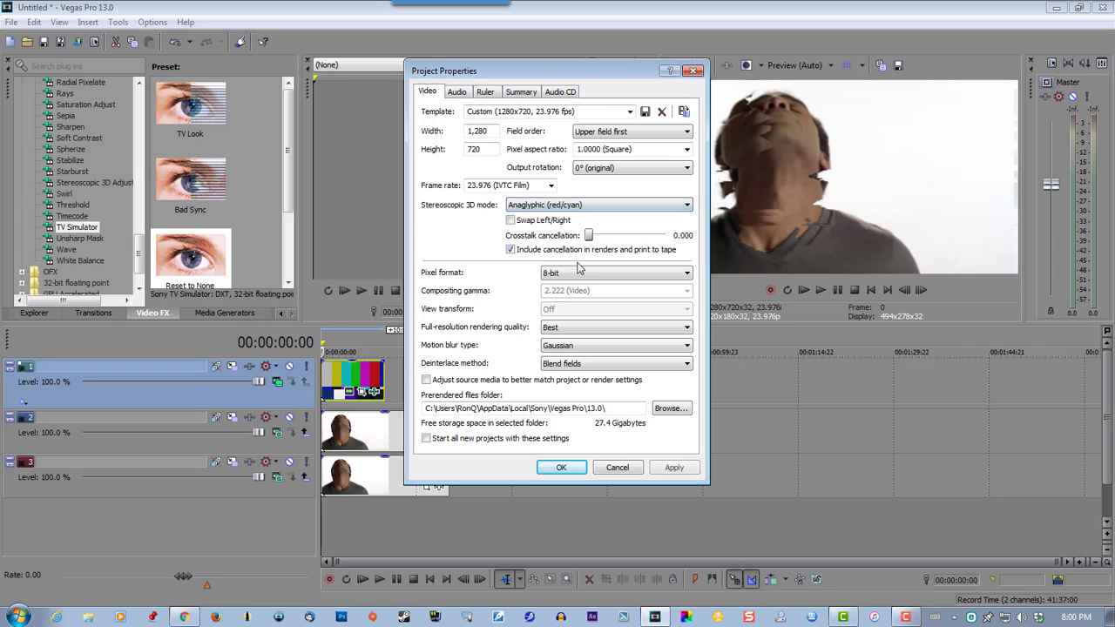
pyautogui.click(558, 468)
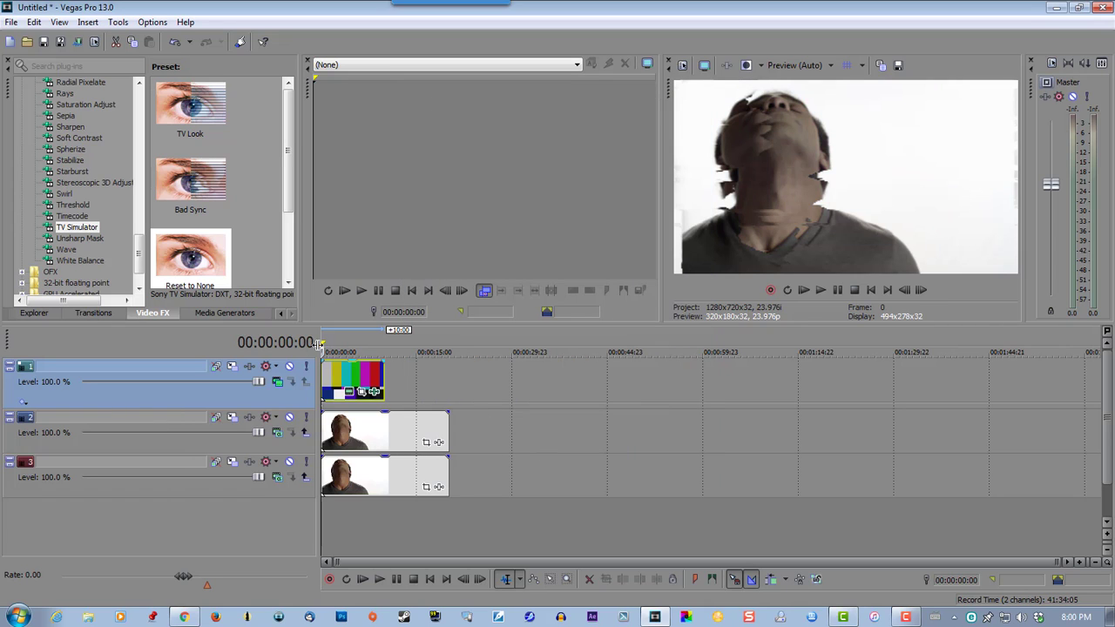
# - Apply the default Stereoscopic 3D Adjust effect to the clip on track 2 with a horizontal offset of 0.0102, and close its settings
pyautogui.click(77, 184)
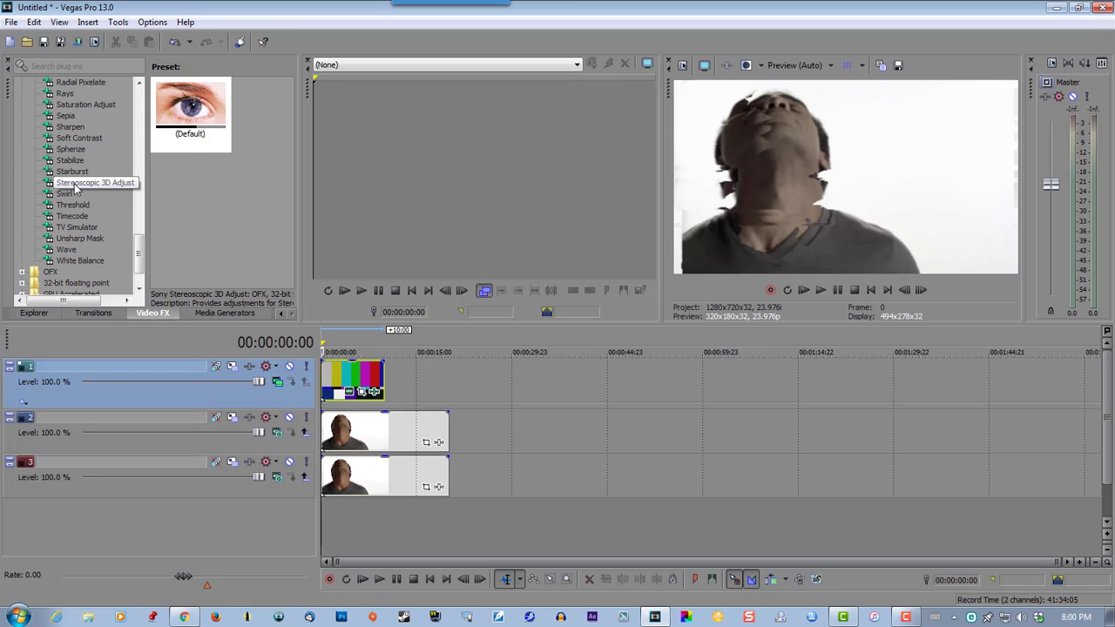
pyautogui.moveTo(75, 187); pyautogui.dragTo(342, 421)
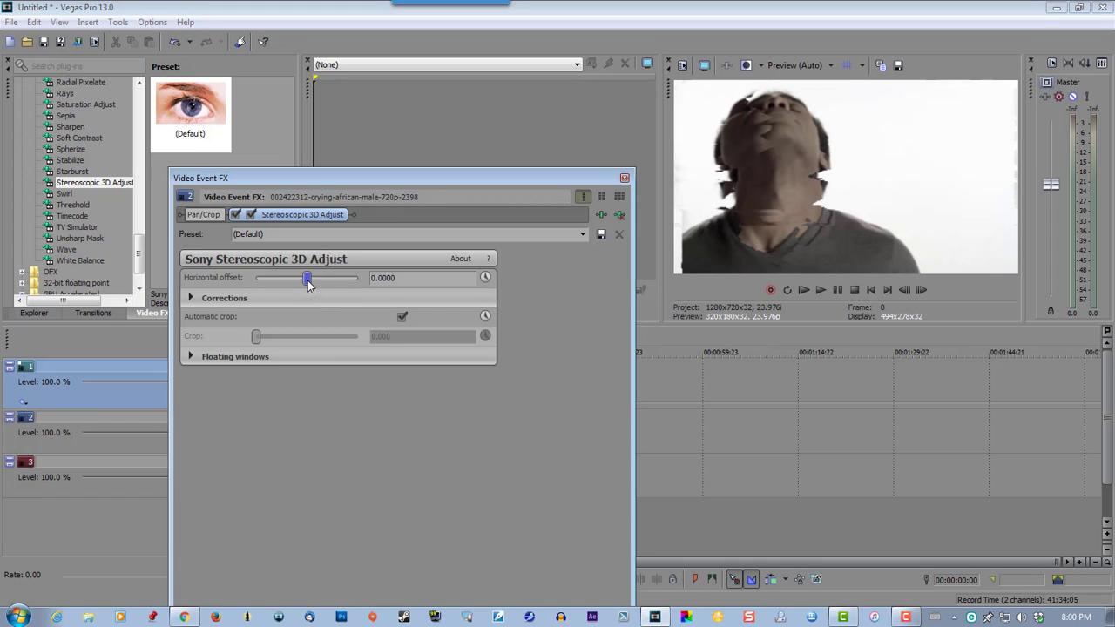
pyautogui.moveTo(307, 281); pyautogui.dragTo(314, 286)
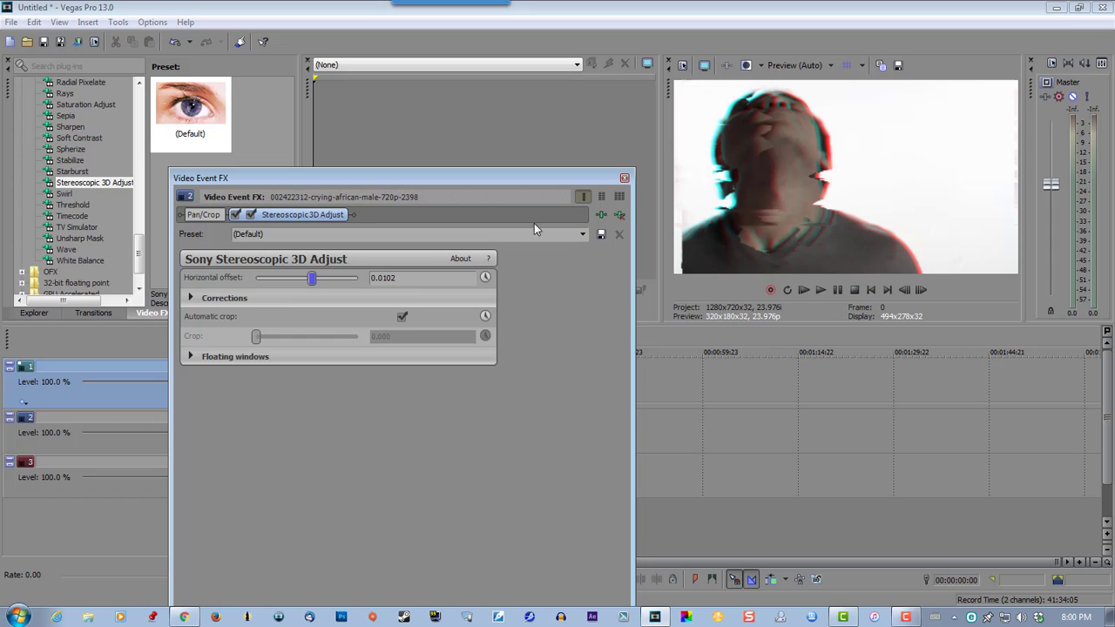
pyautogui.click(624, 178)
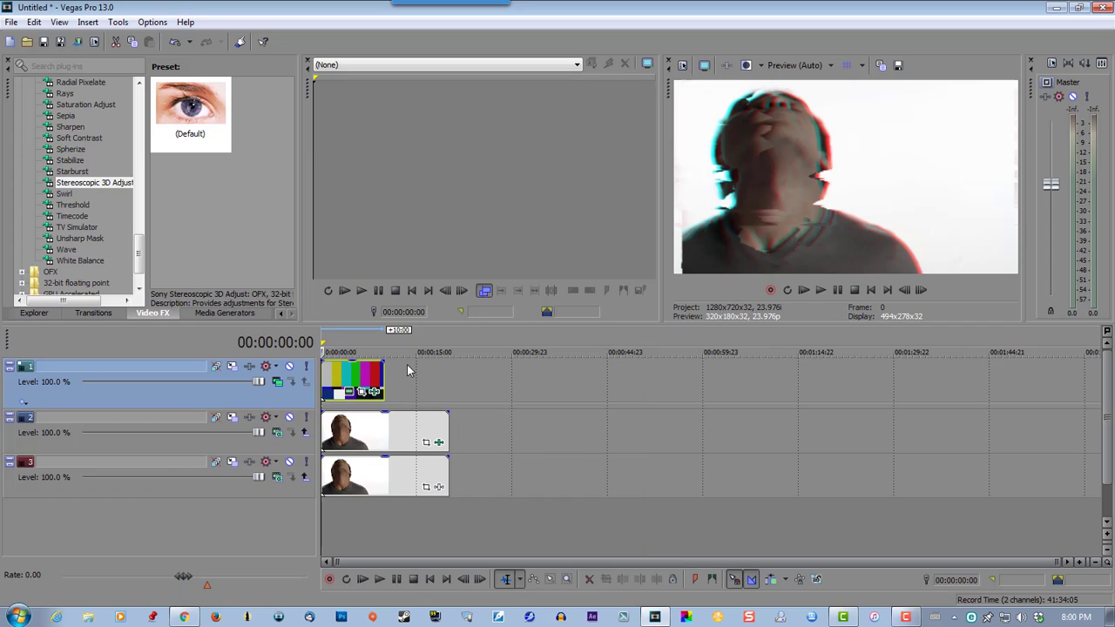
# - Trim both ends of the test pattern on track 1 to about half a second near the clip's beginning, playing it back to check
pyautogui.scroll(2, 410, 374)
pyautogui.scroll(1, 487, 381)
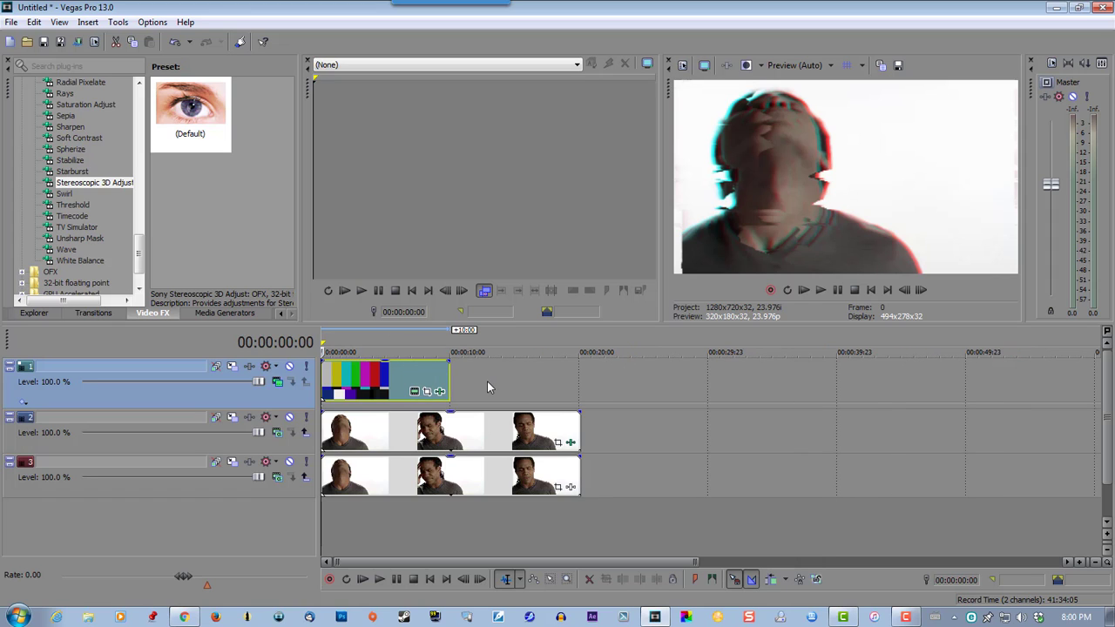
pyautogui.scroll(3, 487, 381)
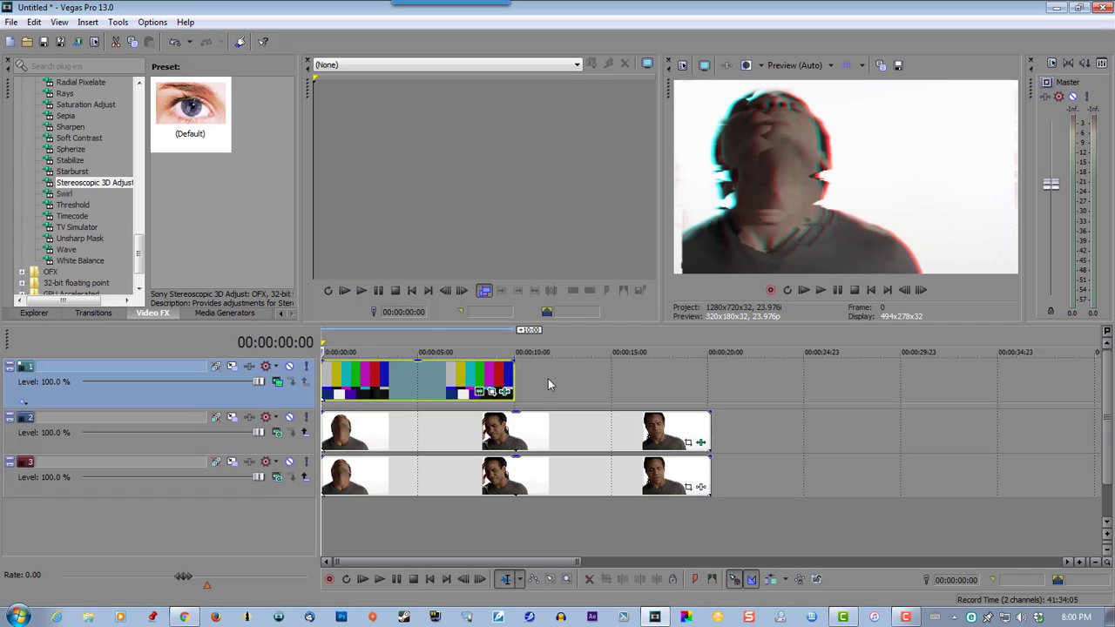
pyautogui.scroll(1, 547, 380)
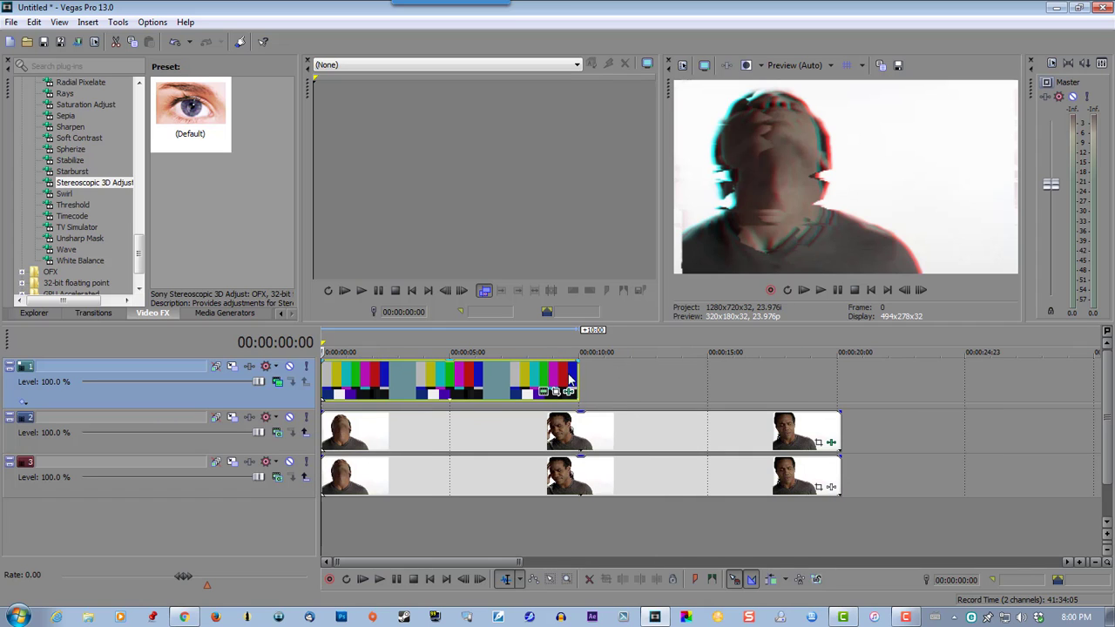
pyautogui.moveTo(576, 379); pyautogui.dragTo(336, 380)
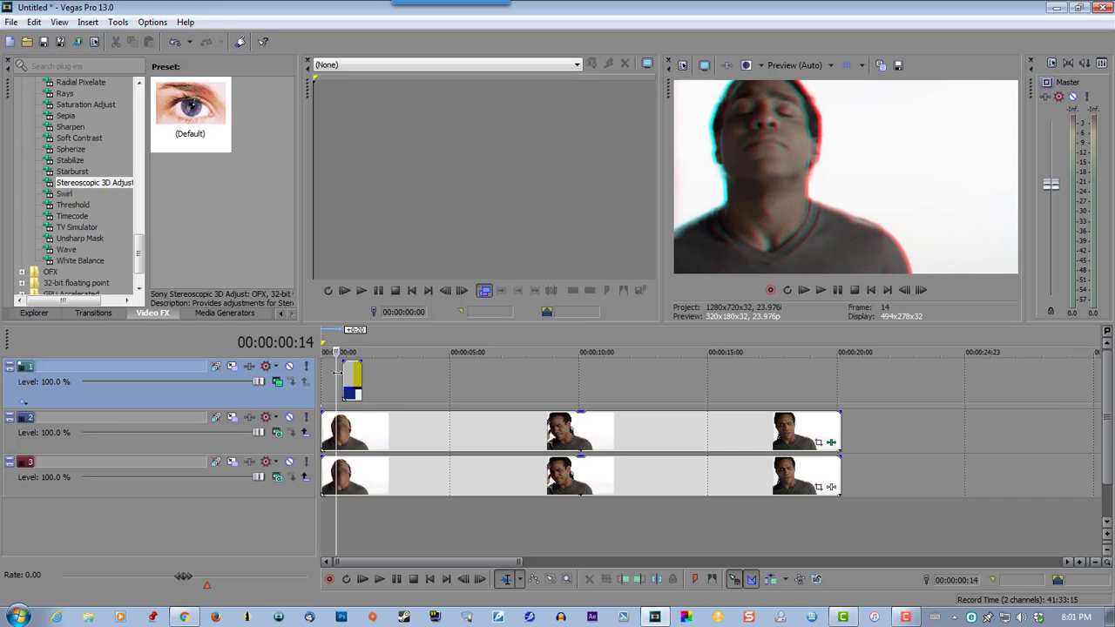
pyautogui.click(822, 291)
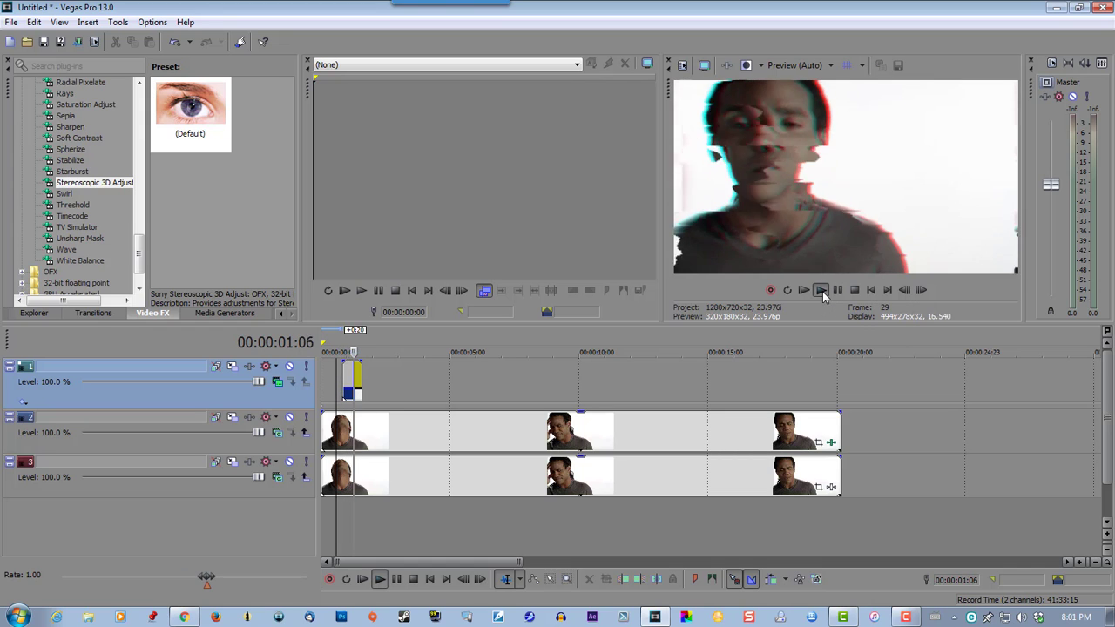
pyautogui.click(835, 290)
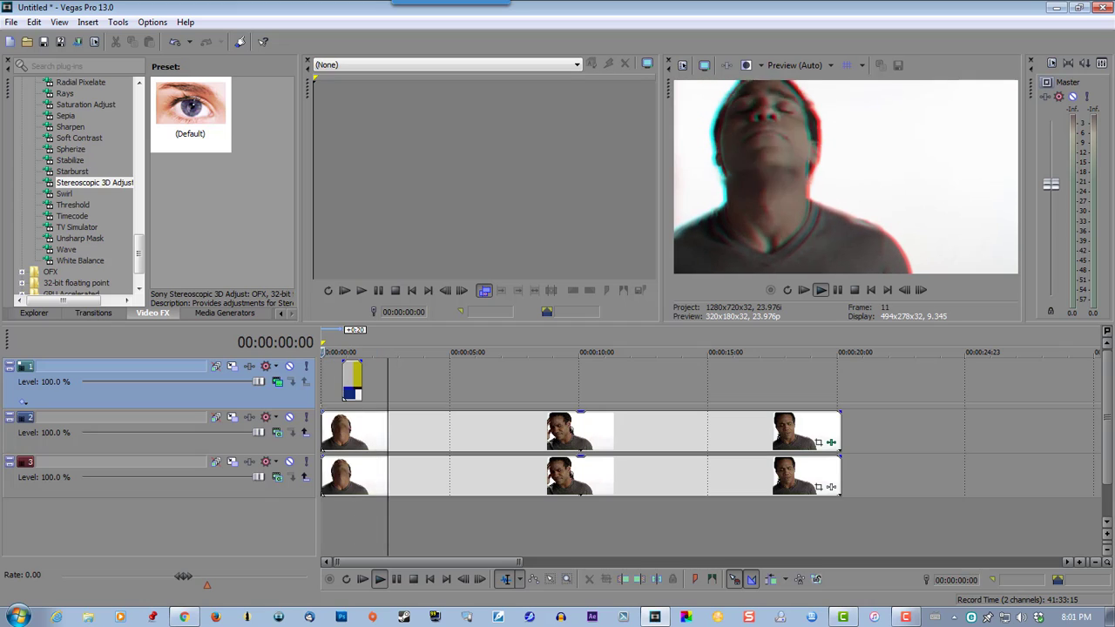
pyautogui.click(325, 354)
pyautogui.moveTo(349, 375); pyautogui.dragTo(347, 373)
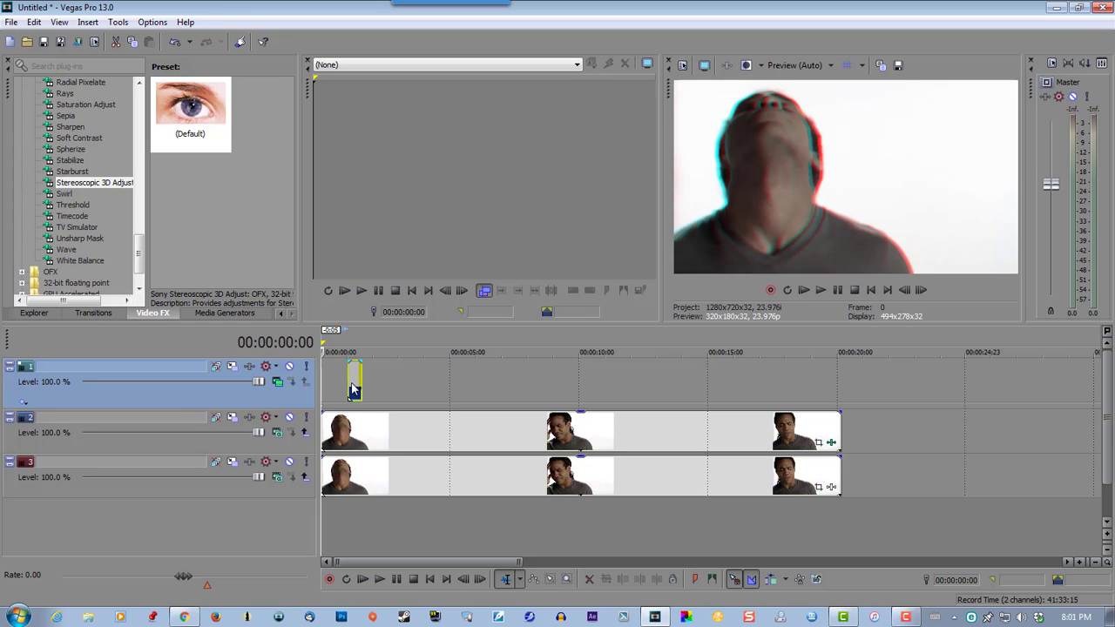
# - Paste a copy of the trimmed test pattern at about 00:00:02:16 as a reference to the original media, and move the first one slightly earlier
pyautogui.rightClick(354, 389)
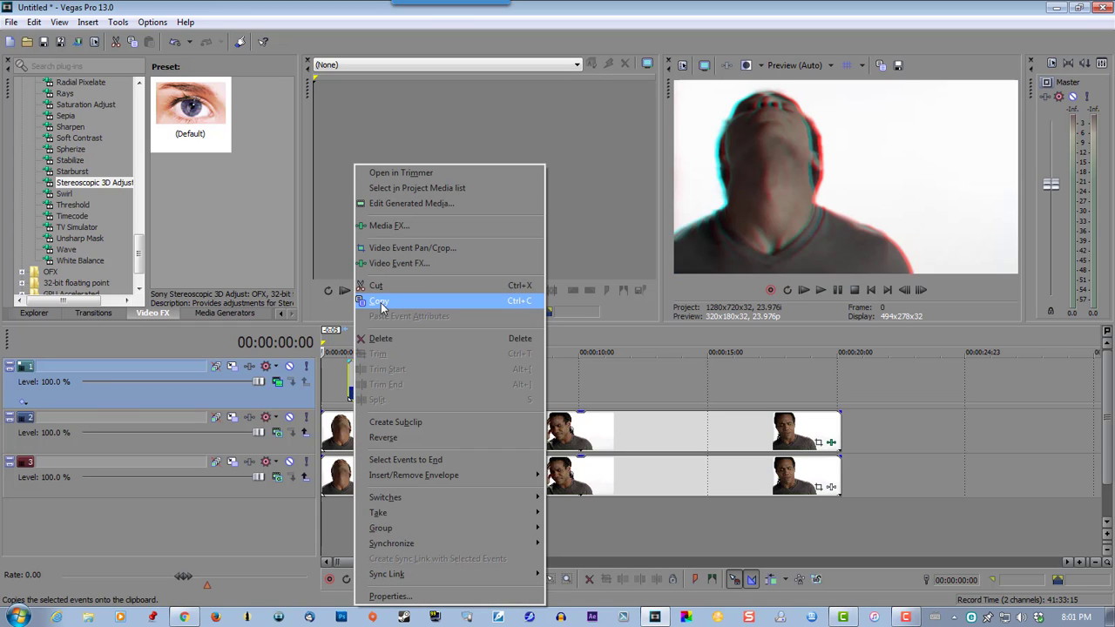
pyautogui.click(381, 302)
pyautogui.rightClick(419, 381)
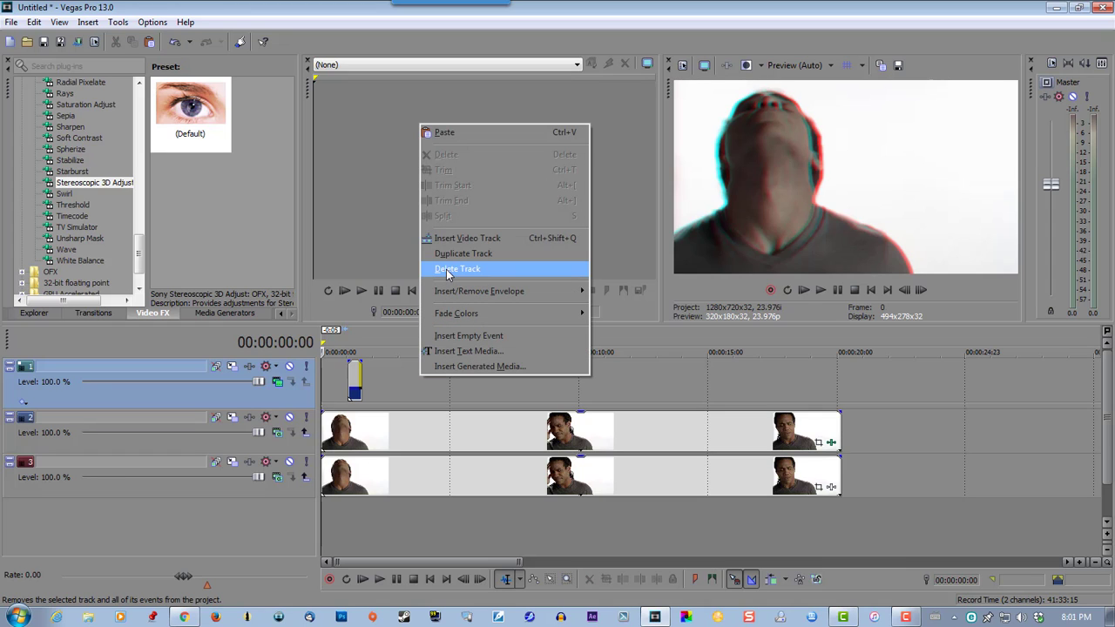
pyautogui.click(449, 136)
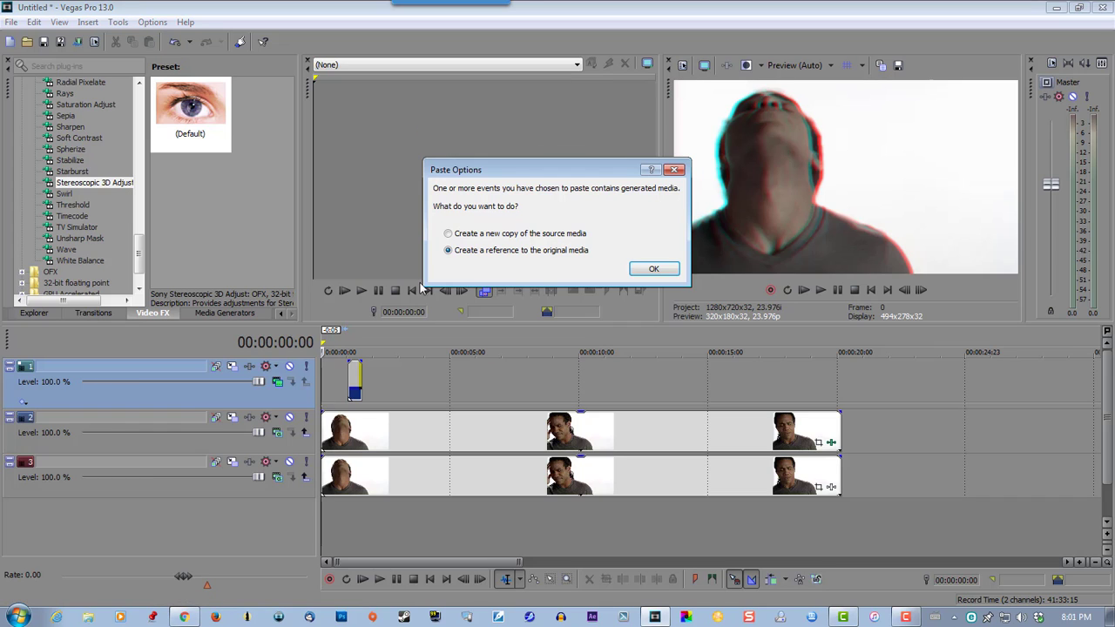
pyautogui.click(653, 267)
pyautogui.moveTo(356, 383)
pyautogui.mouseDown()
pyautogui.moveTo(393, 383)
pyautogui.moveTo(342, 380)
pyautogui.moveTo(395, 381)
pyautogui.moveTo(352, 381)
pyautogui.mouseUp()
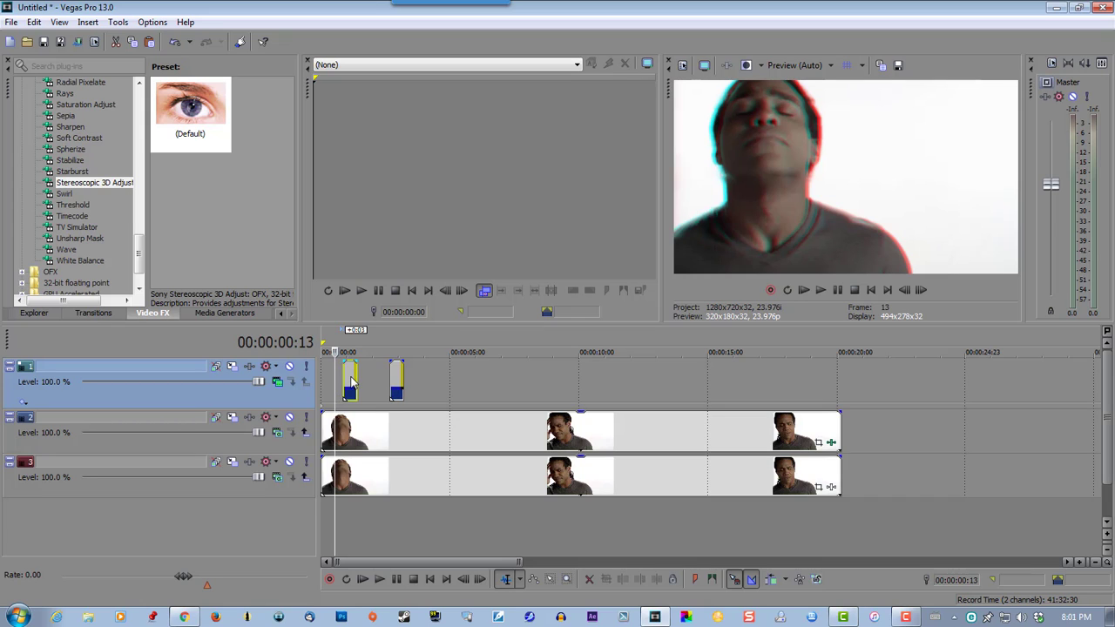
# - Split the clip on track 2 at the first test pattern's start and end, 00:00:00:21 and 00:00:01:10
pyautogui.click(344, 423)
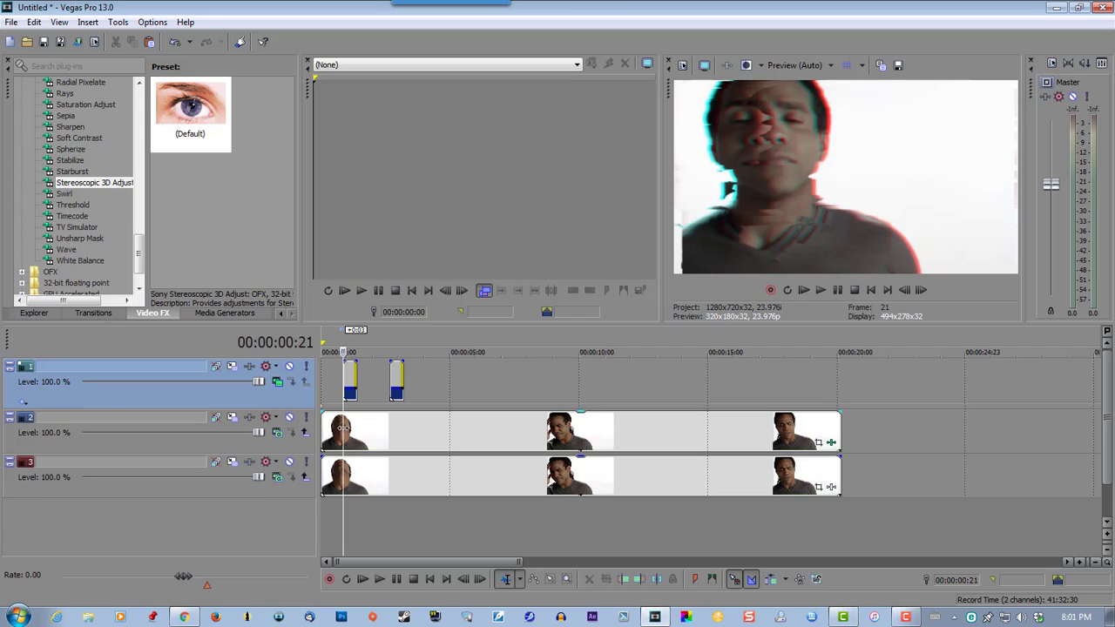
pyautogui.click(342, 424)
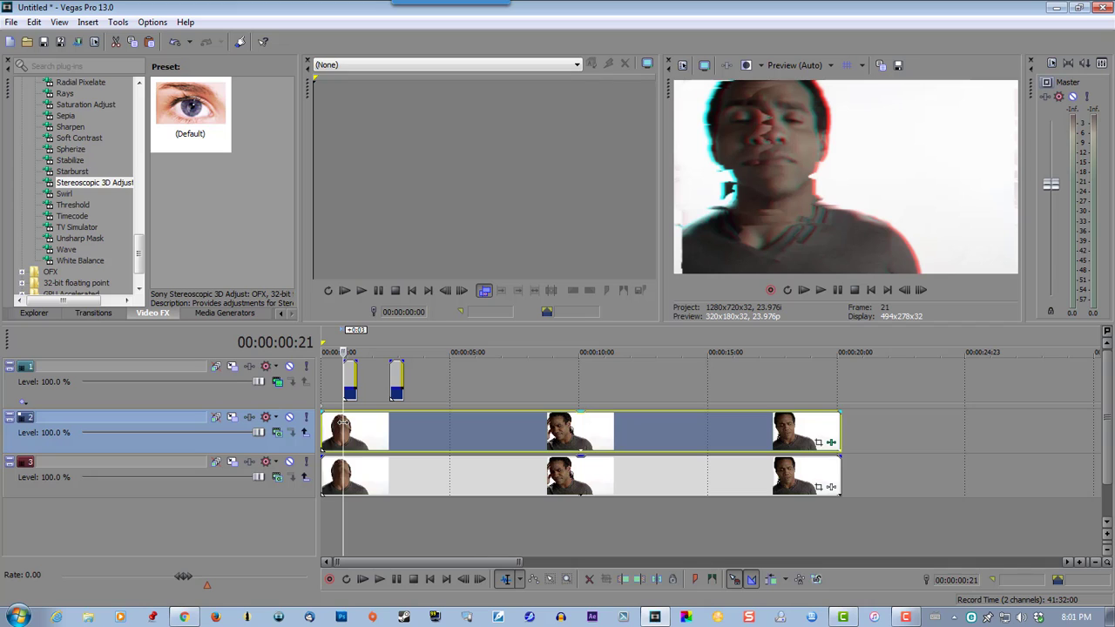
pyautogui.moveTo(342, 424); pyautogui.dragTo(351, 420)
pyautogui.click(358, 419)
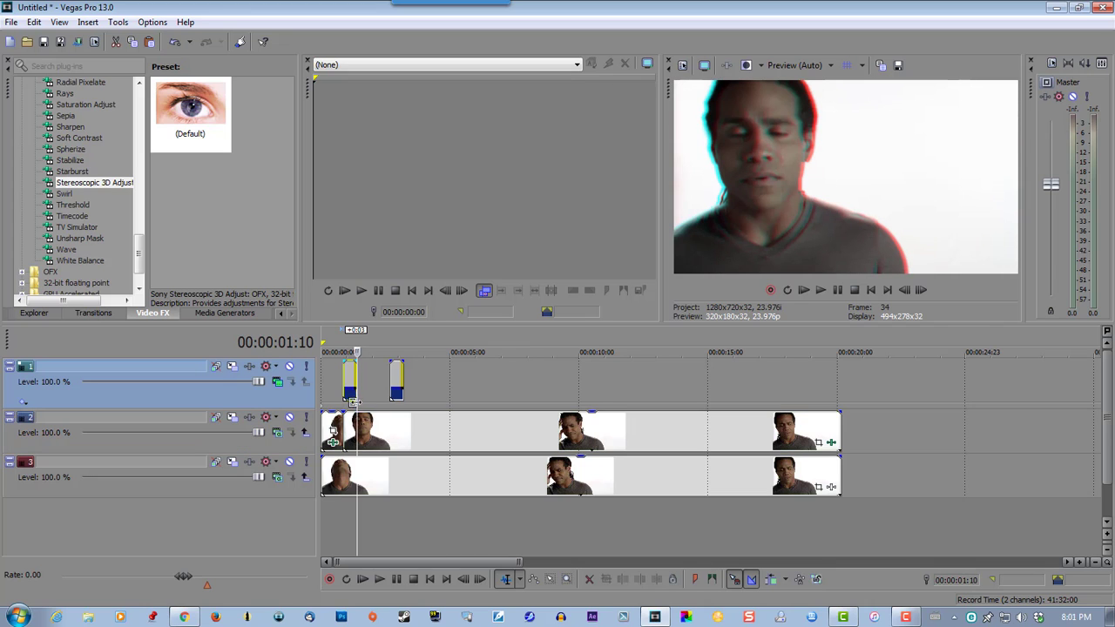
pyautogui.moveTo(358, 420); pyautogui.dragTo(369, 412)
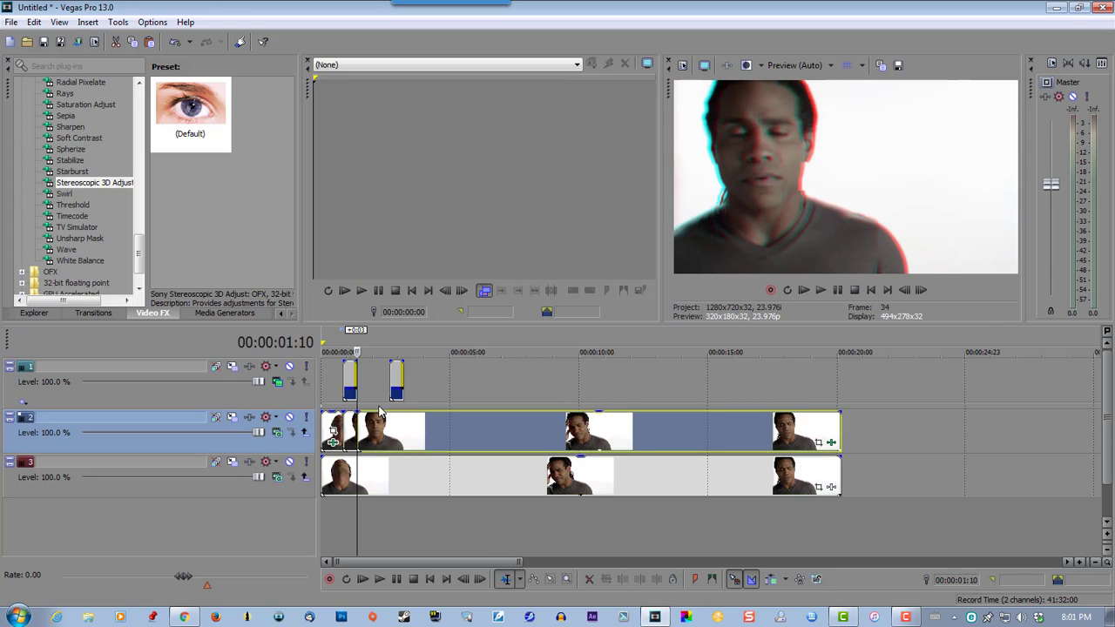
# - Split the clip on track 2 at the second test pattern's start and end, 00:00:02:16 and 00:00:03:05
pyautogui.click(391, 402)
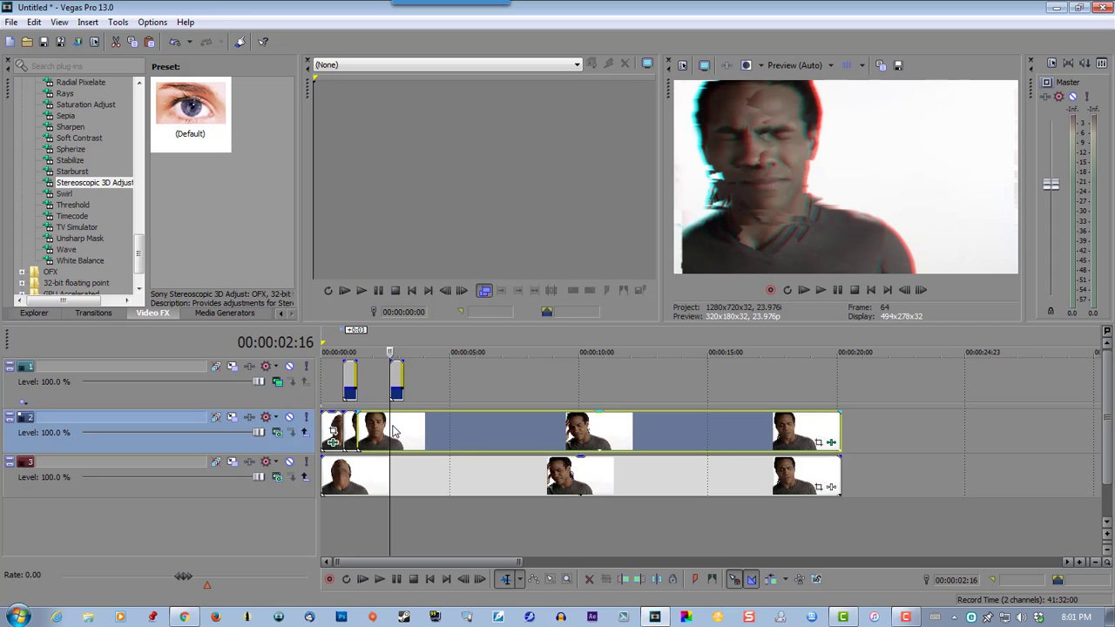
pyautogui.moveTo(394, 430); pyautogui.dragTo(410, 430)
pyautogui.click(404, 404)
pyautogui.click(414, 424)
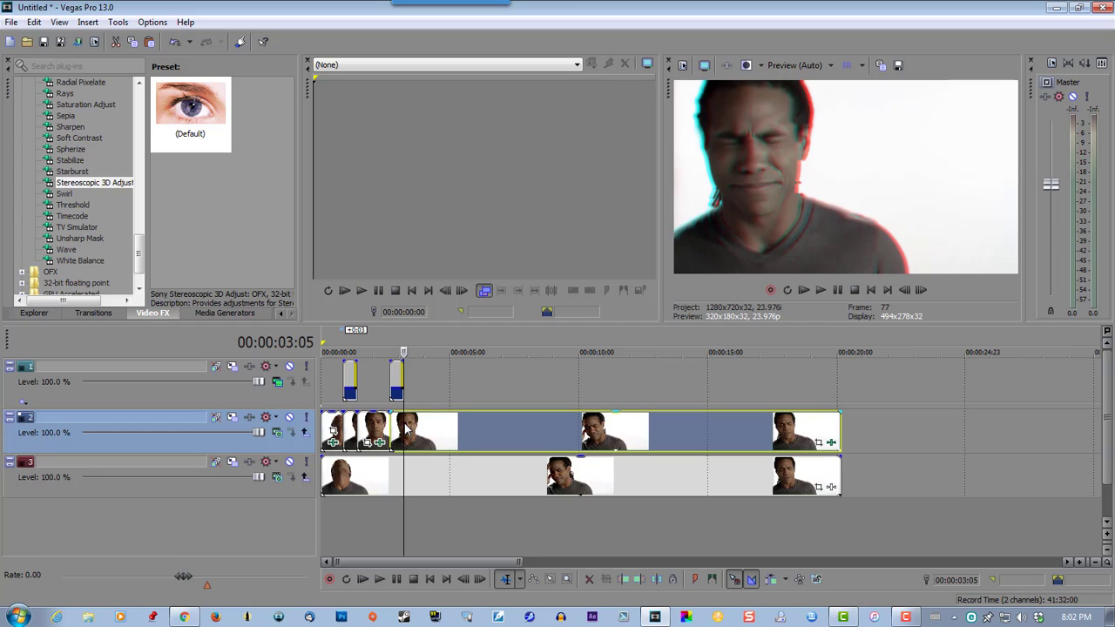
pyautogui.moveTo(406, 430); pyautogui.dragTo(414, 430)
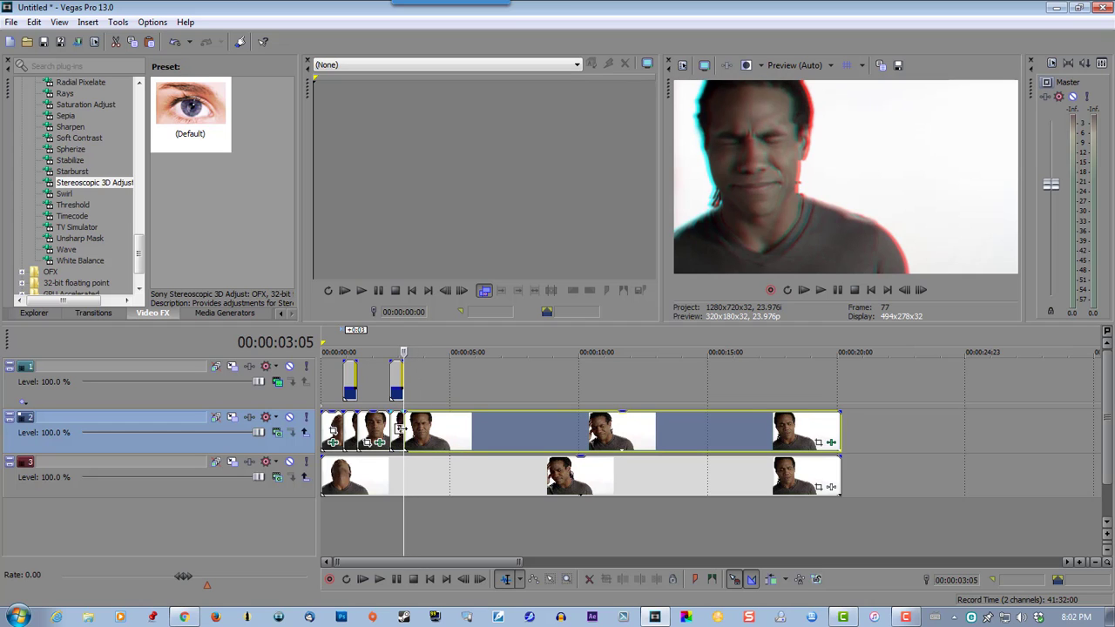
# - Delete the pieces of the track 2 clip that do not lie beneath the two test pattern segments
pyautogui.click(332, 431)
pyautogui.moveTo(332, 431); pyautogui.dragTo(369, 427)
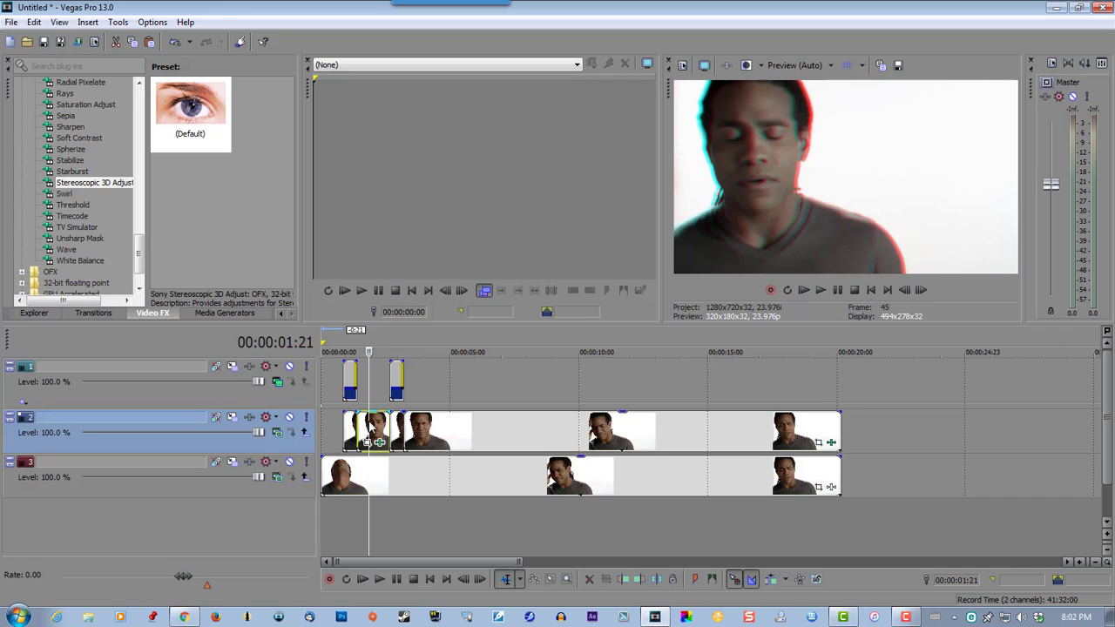
pyautogui.click(421, 427)
pyautogui.press('Delete')
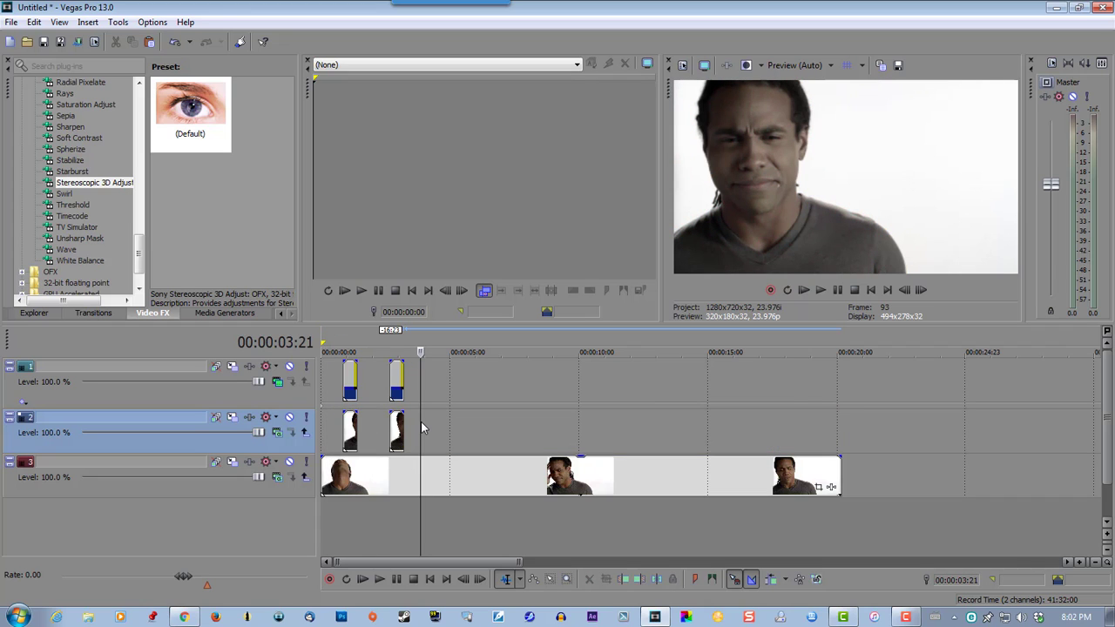
# - Play the timeline from 00:00:00:10 through both glitch segments and pause after the second one
pyautogui.click(331, 367)
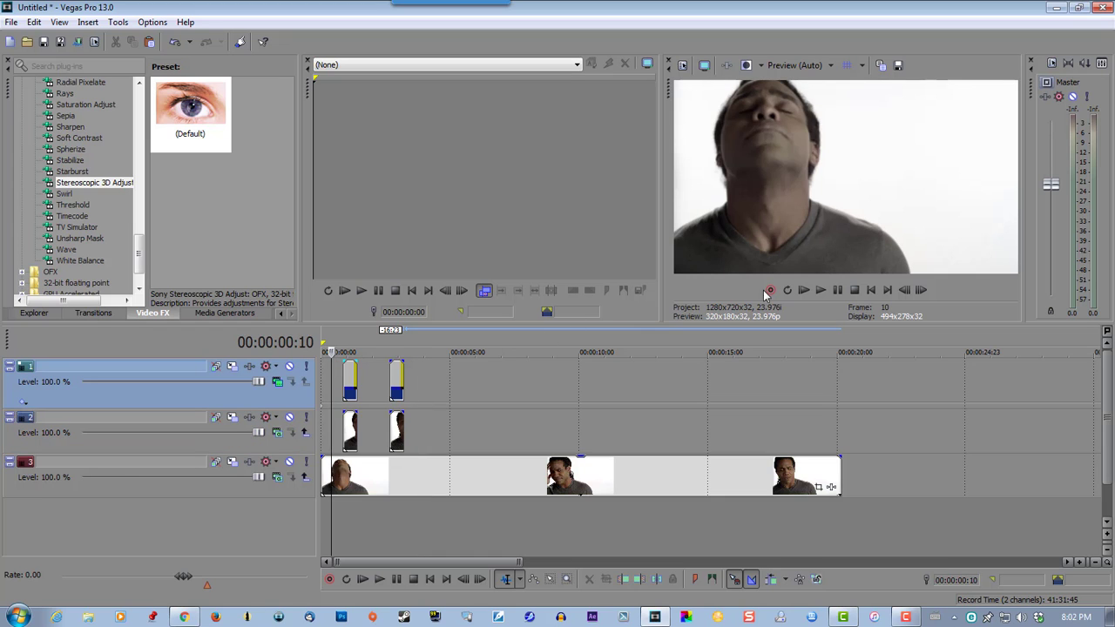
pyautogui.click(819, 291)
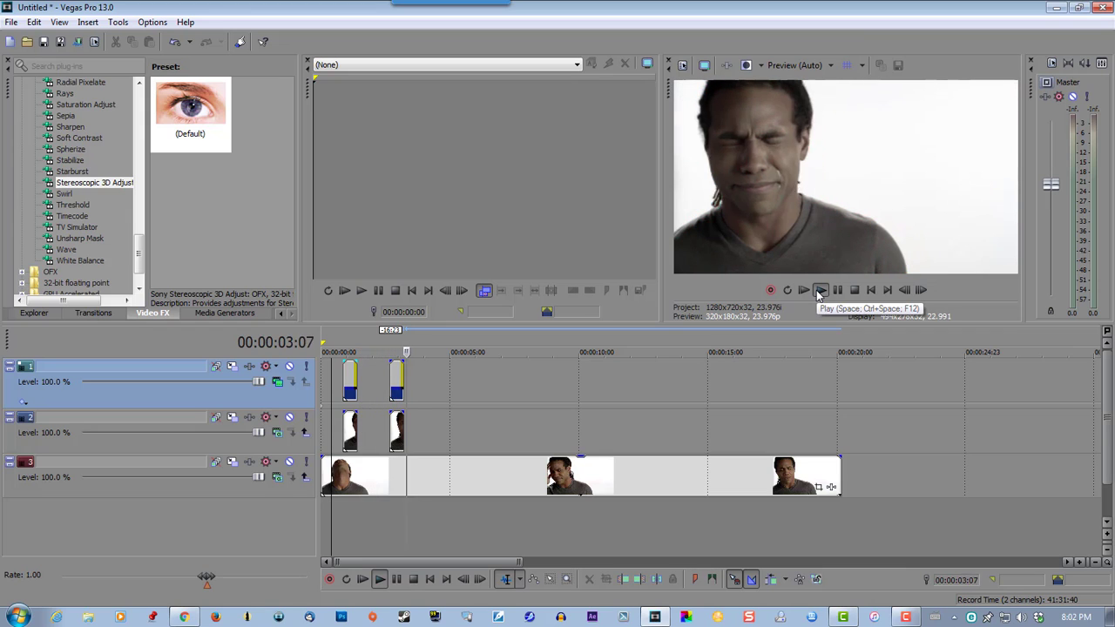
pyautogui.click(837, 290)
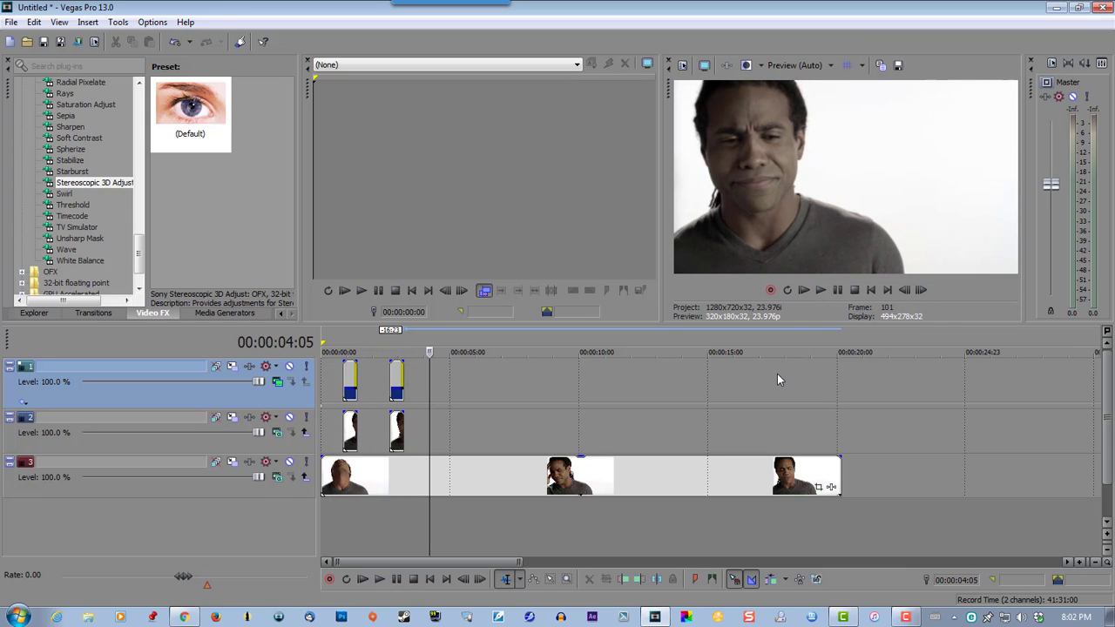